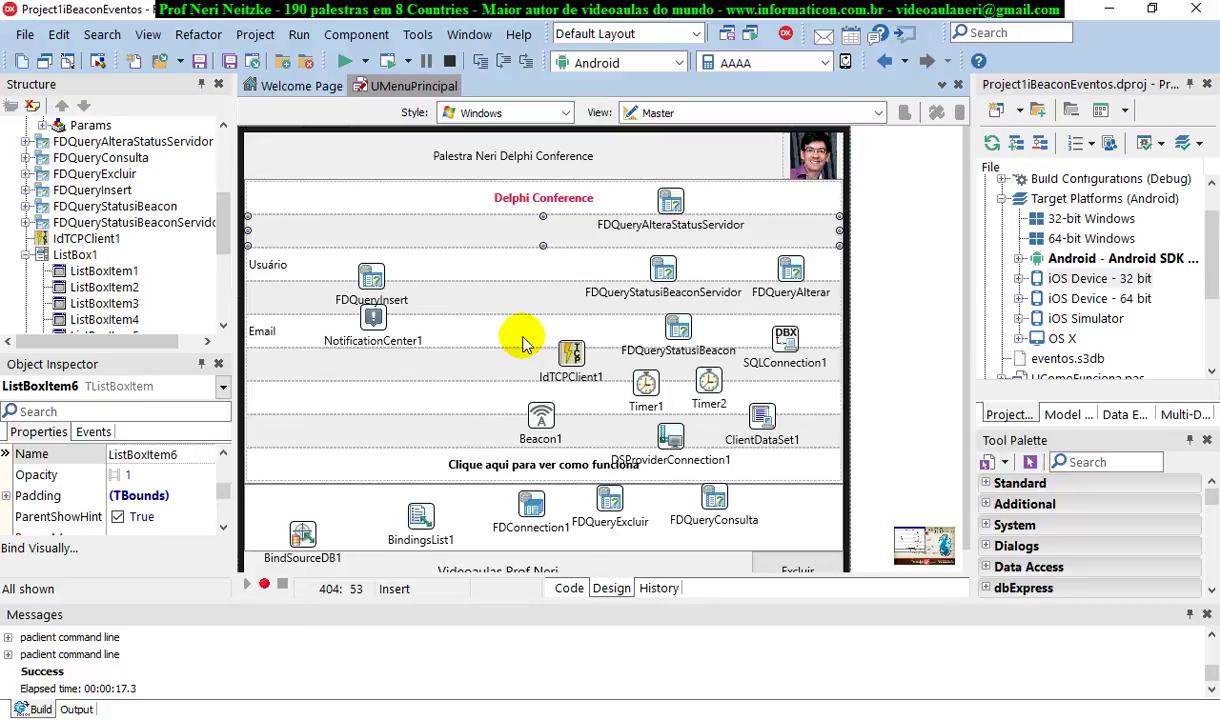
Move NotificationCenter1 slightly lower and Beacon1 further left on the form
click(373, 317)
drag(373, 317, 366, 340)
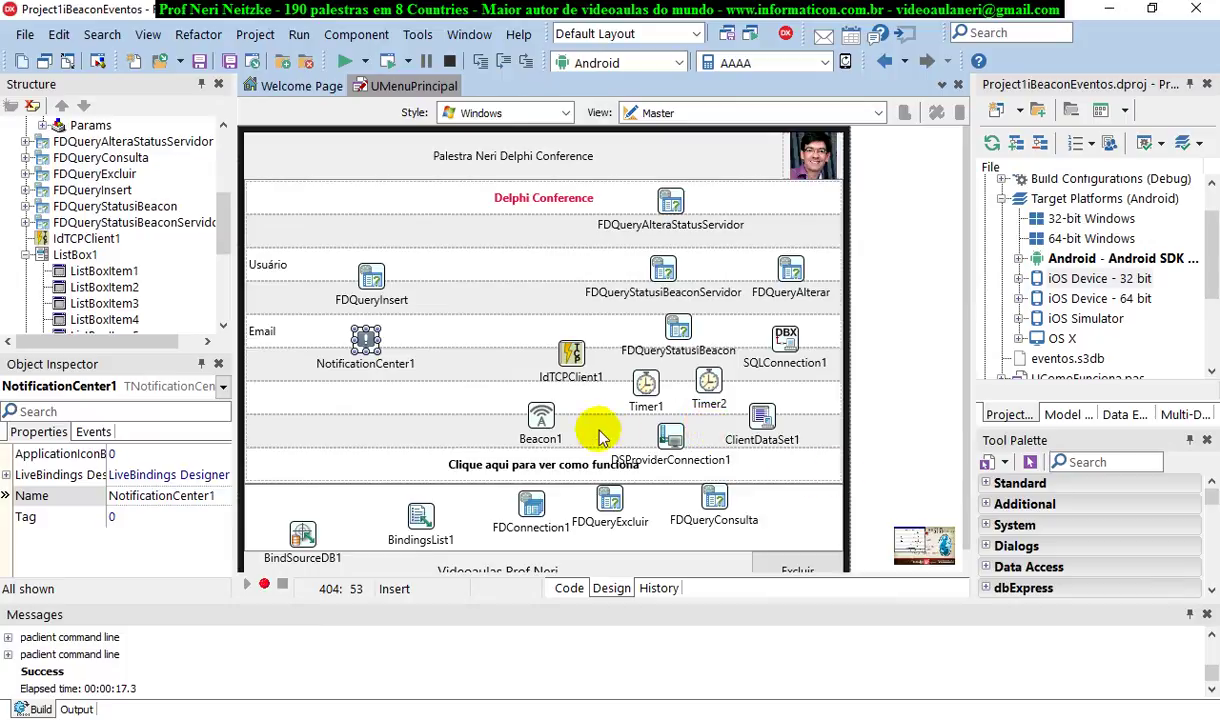
drag(537, 415, 394, 421)
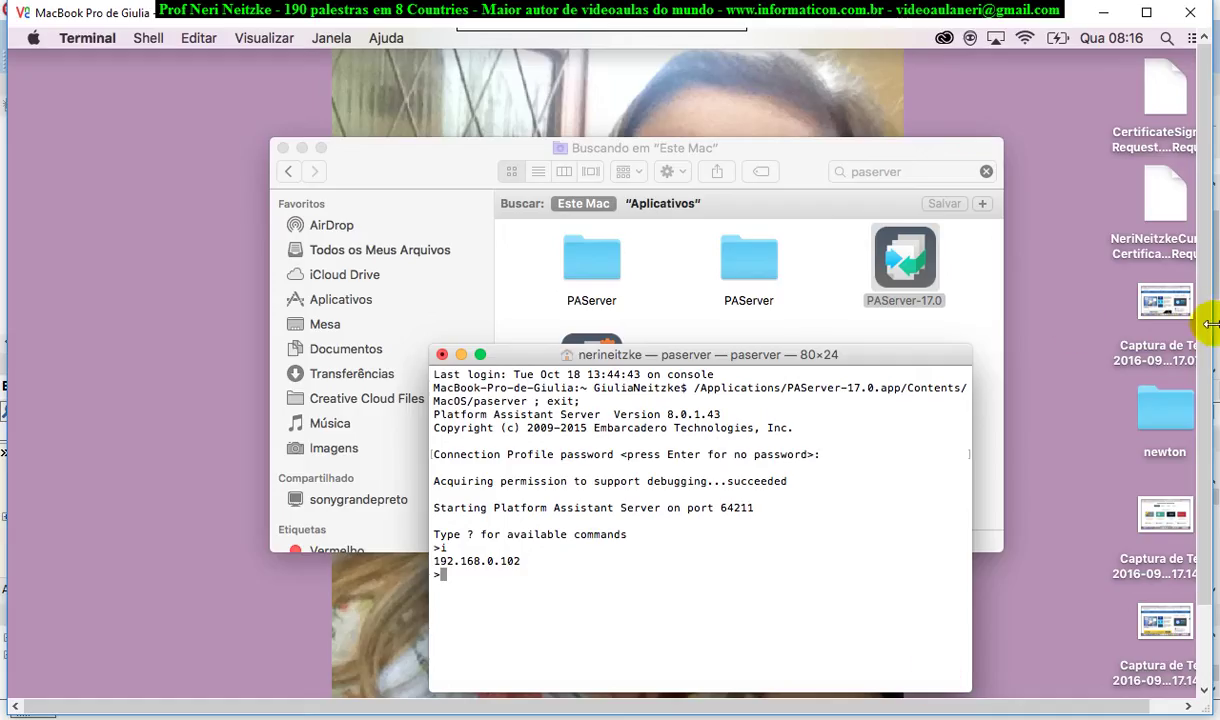
scroll(1177, 340, down, 3)
scroll(1216, 480, up, 3)
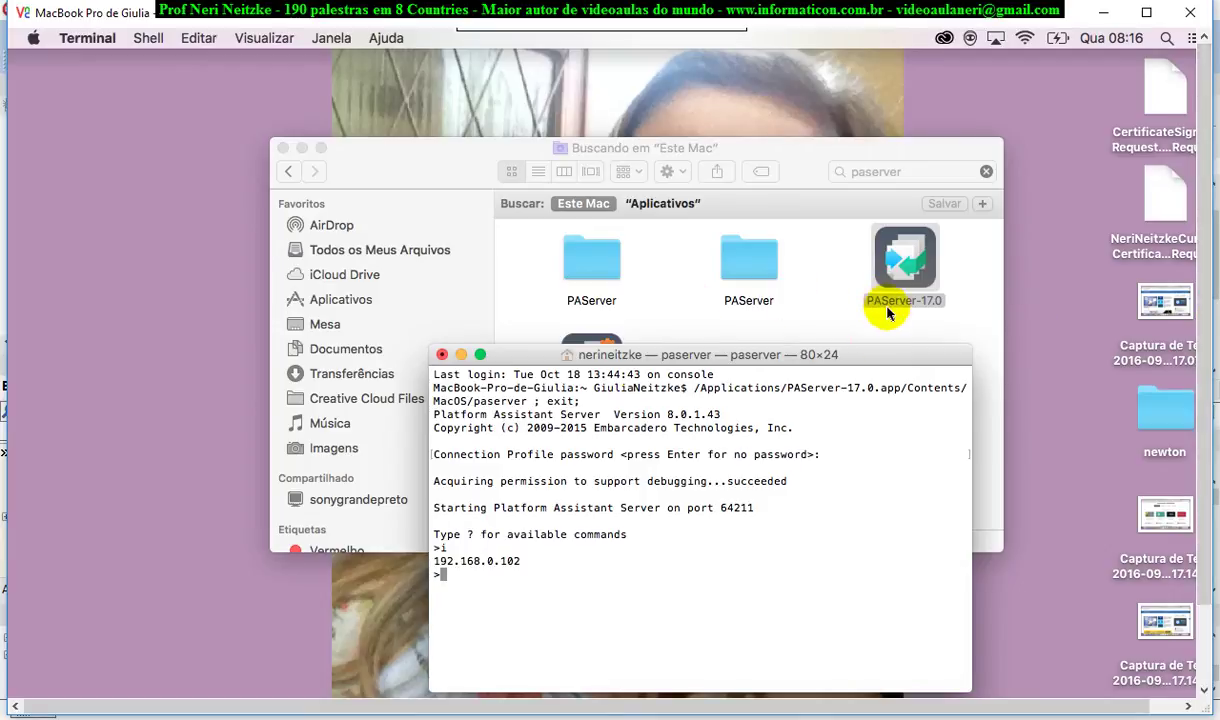
drag(883, 354, 752, 366)
drag(817, 410, 1092, 355)
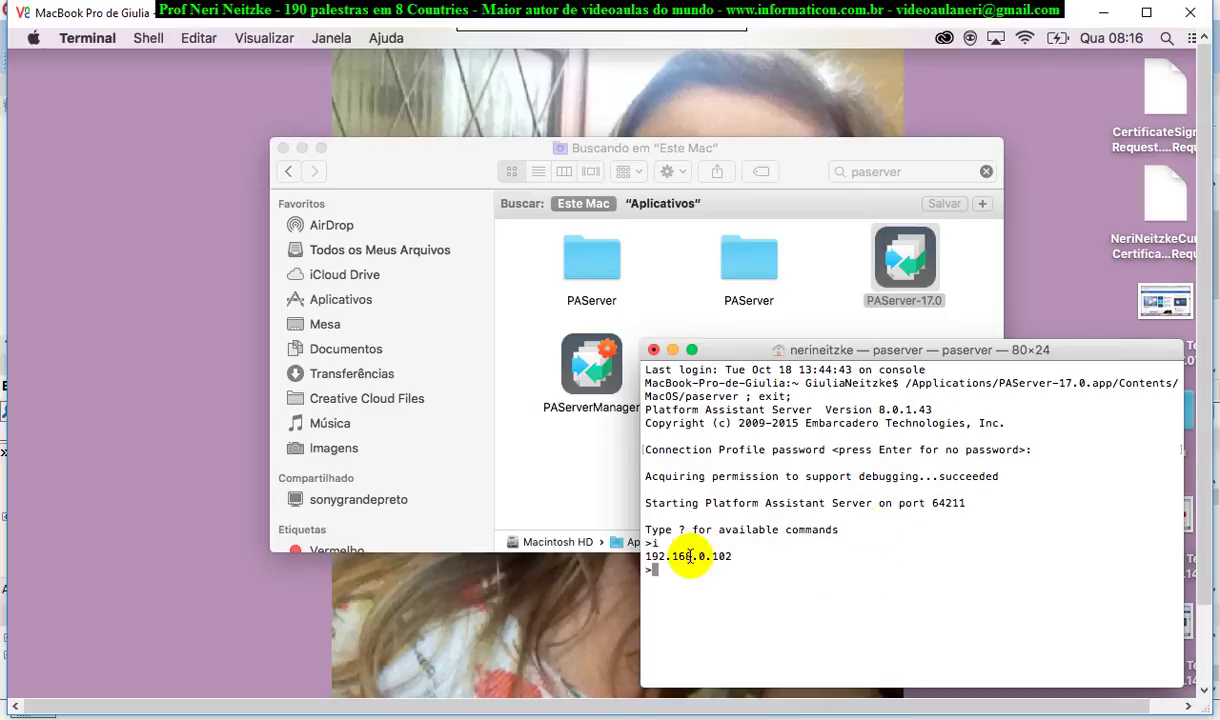
drag(745, 556, 655, 541)
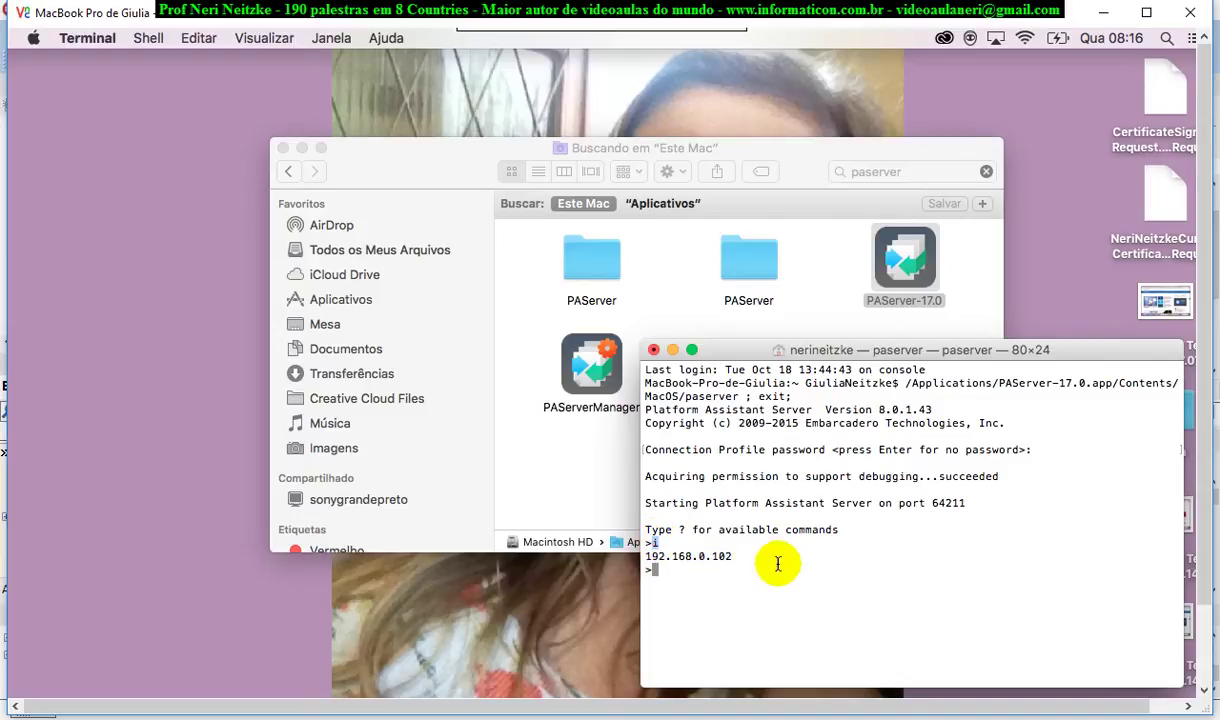
click(737, 557)
drag(737, 557, 609, 540)
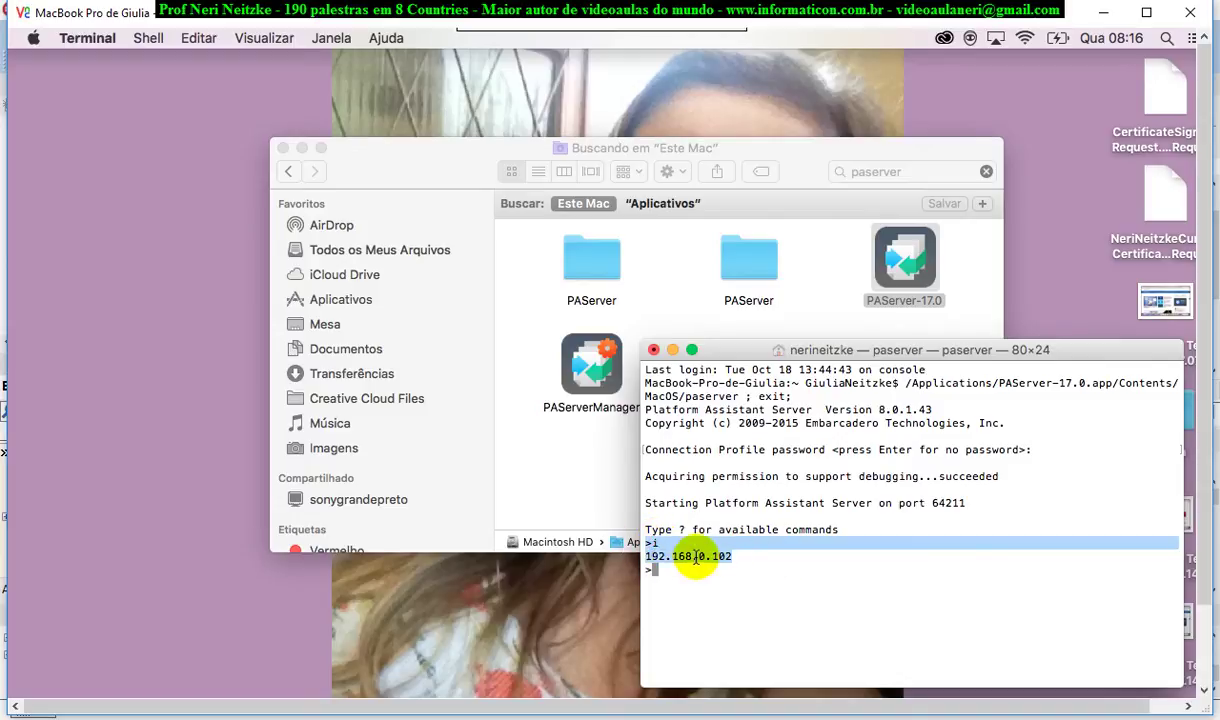
click(706, 557)
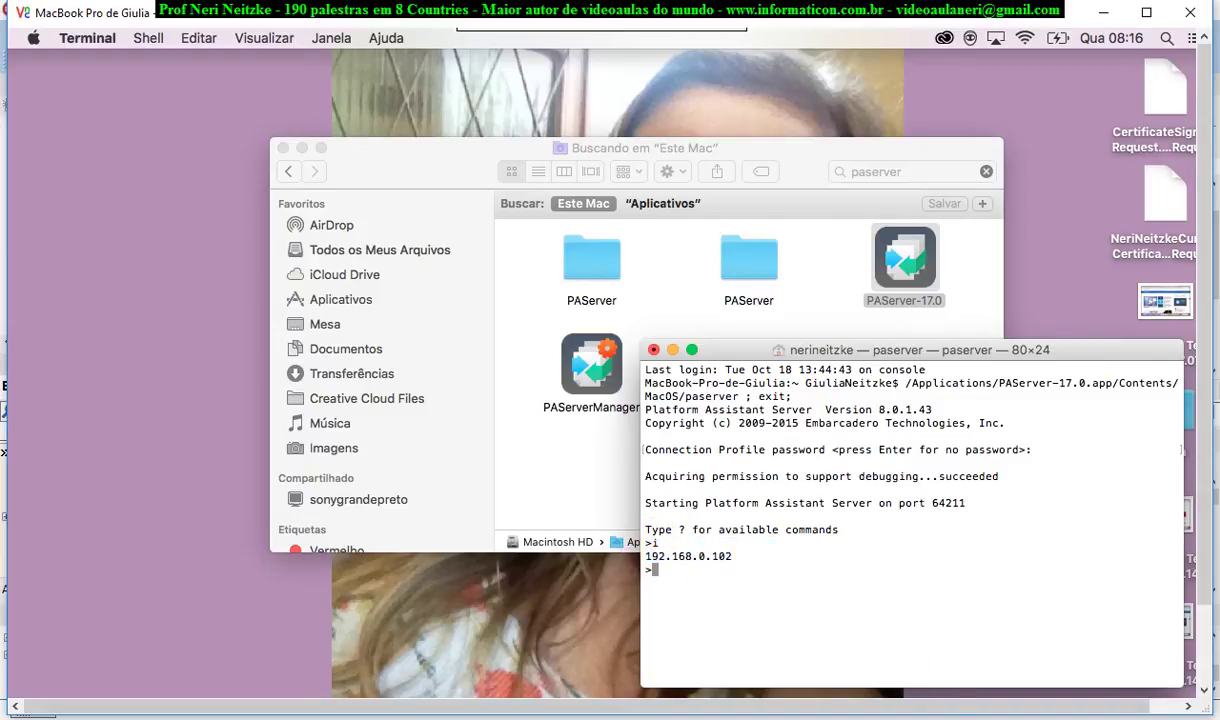
click(898, 707)
click(898, 707)
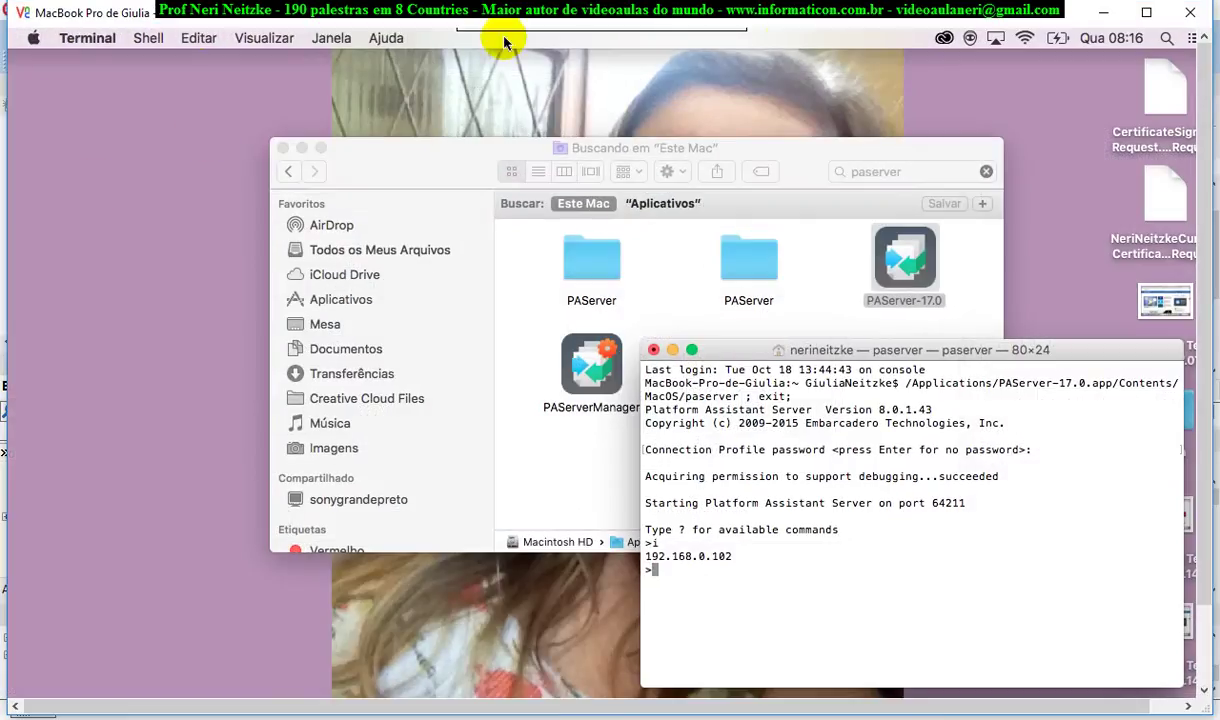
drag(950, 20, 969, 72)
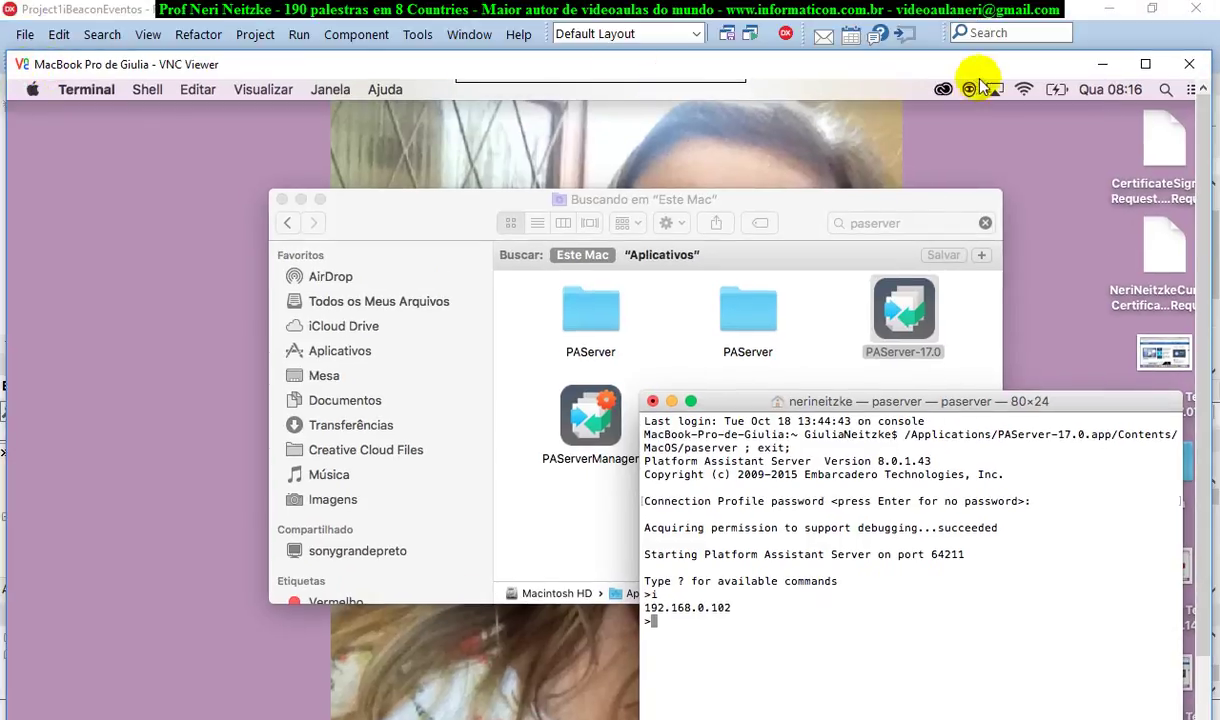
click(1145, 64)
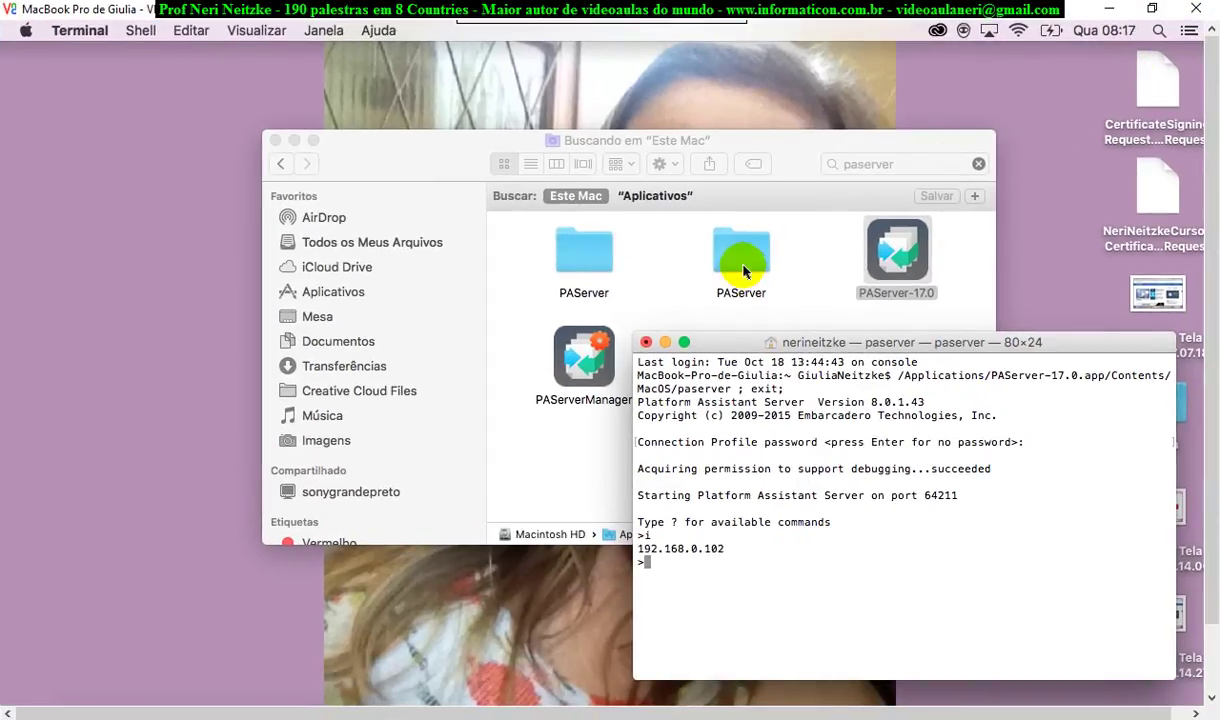
drag(1213, 275, 1211, 310)
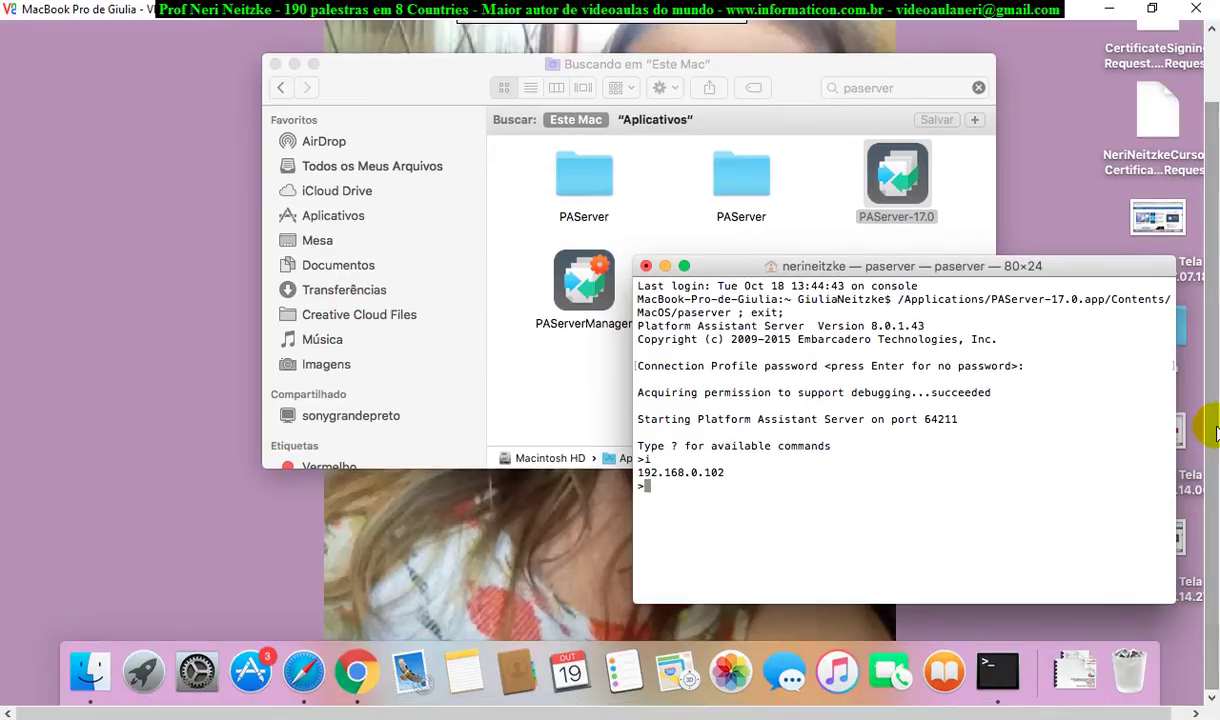
scroll(1212, 428, up, 3)
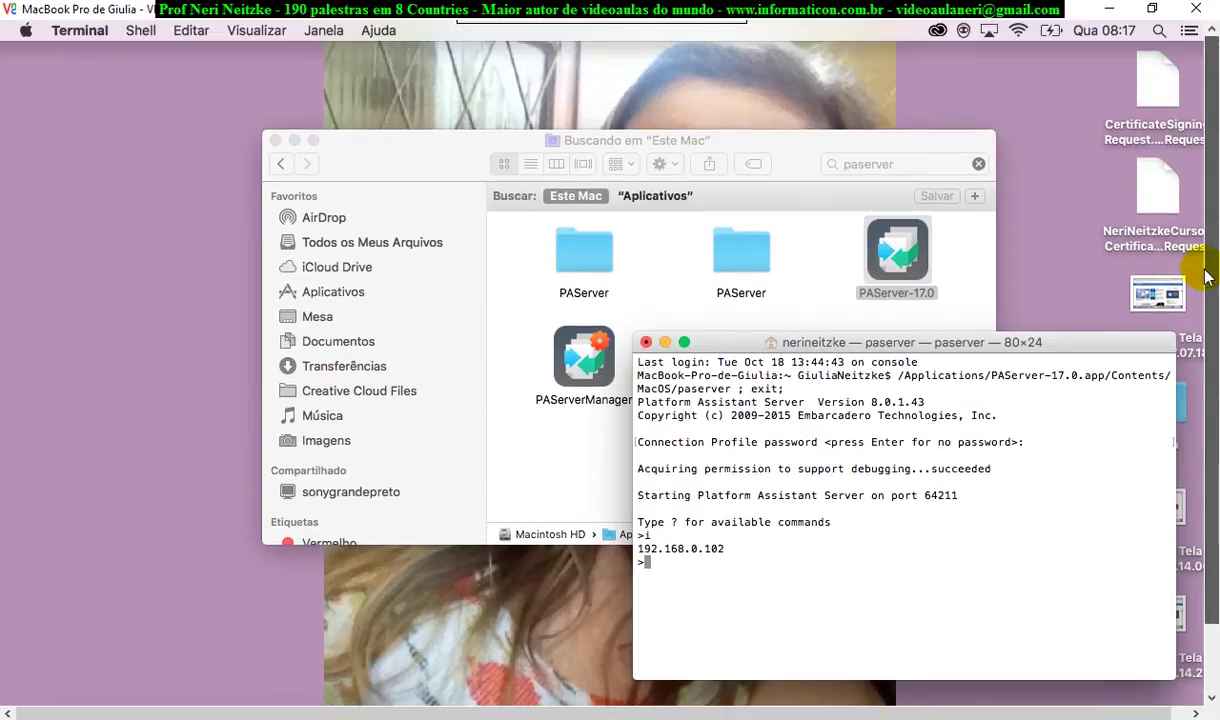
drag(955, 350, 837, 342)
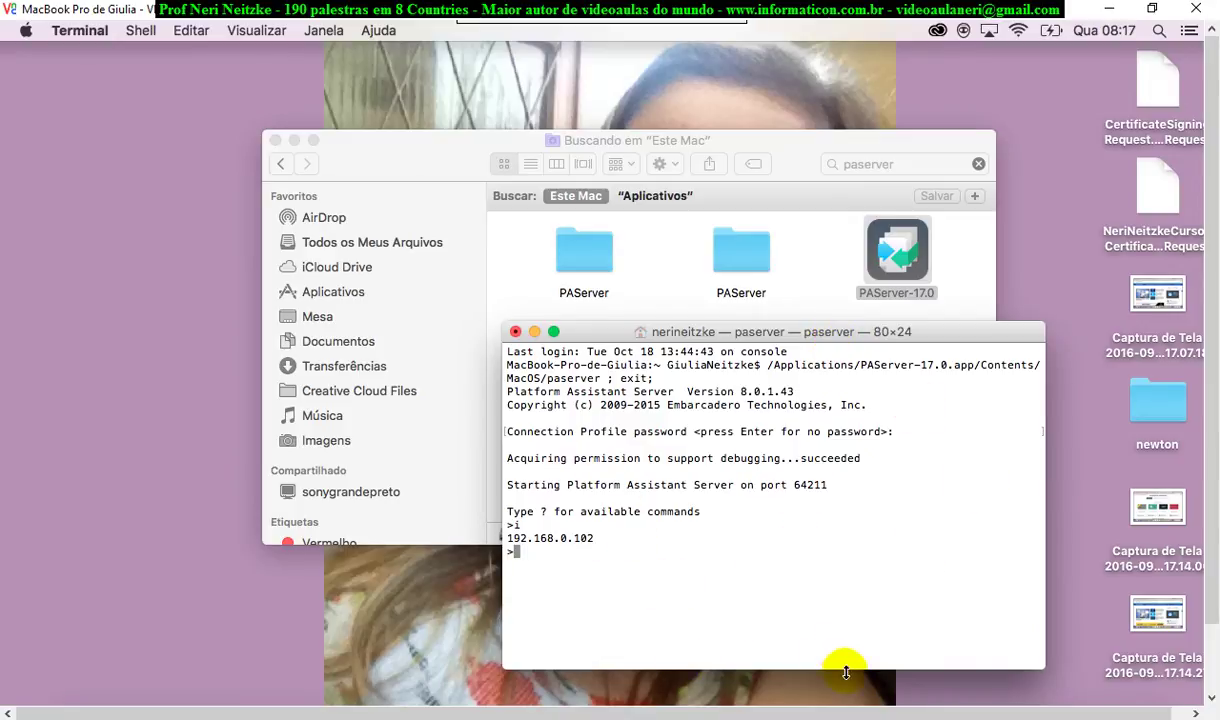
key(alt+Tab)
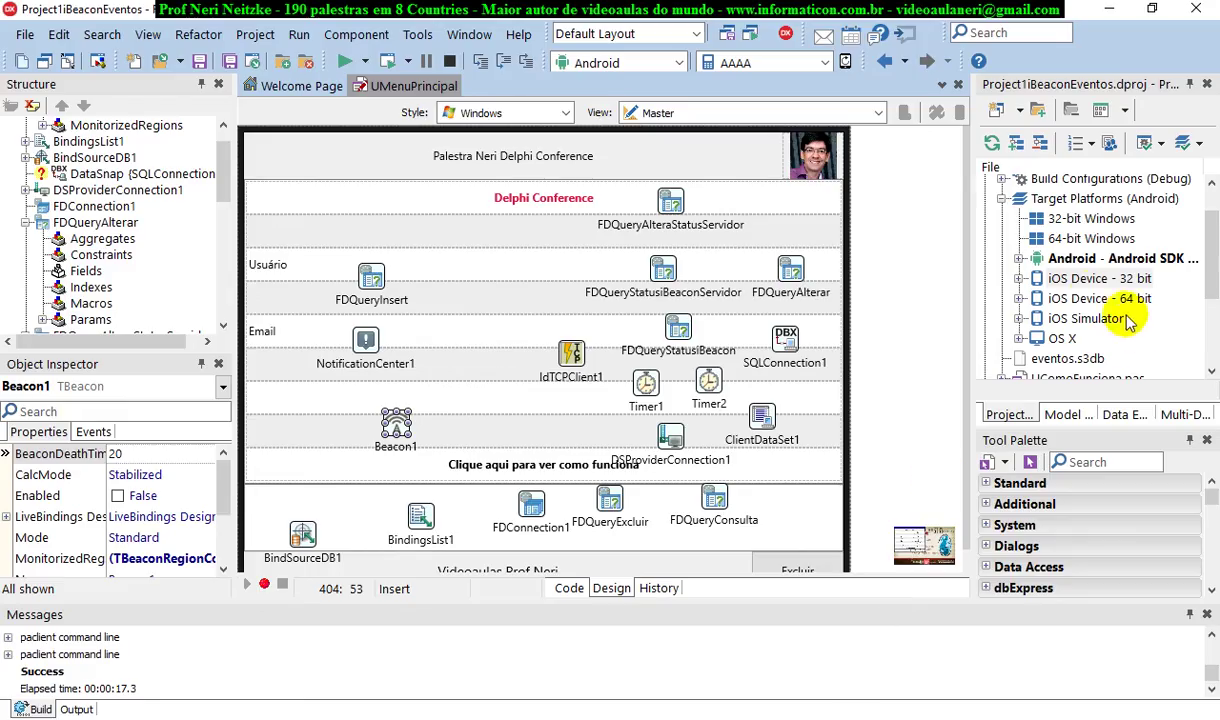
Check the Android platform's SDK (24.3.3 32 bit) and close its properties unchanged
click(1038, 258)
right_click(1028, 261)
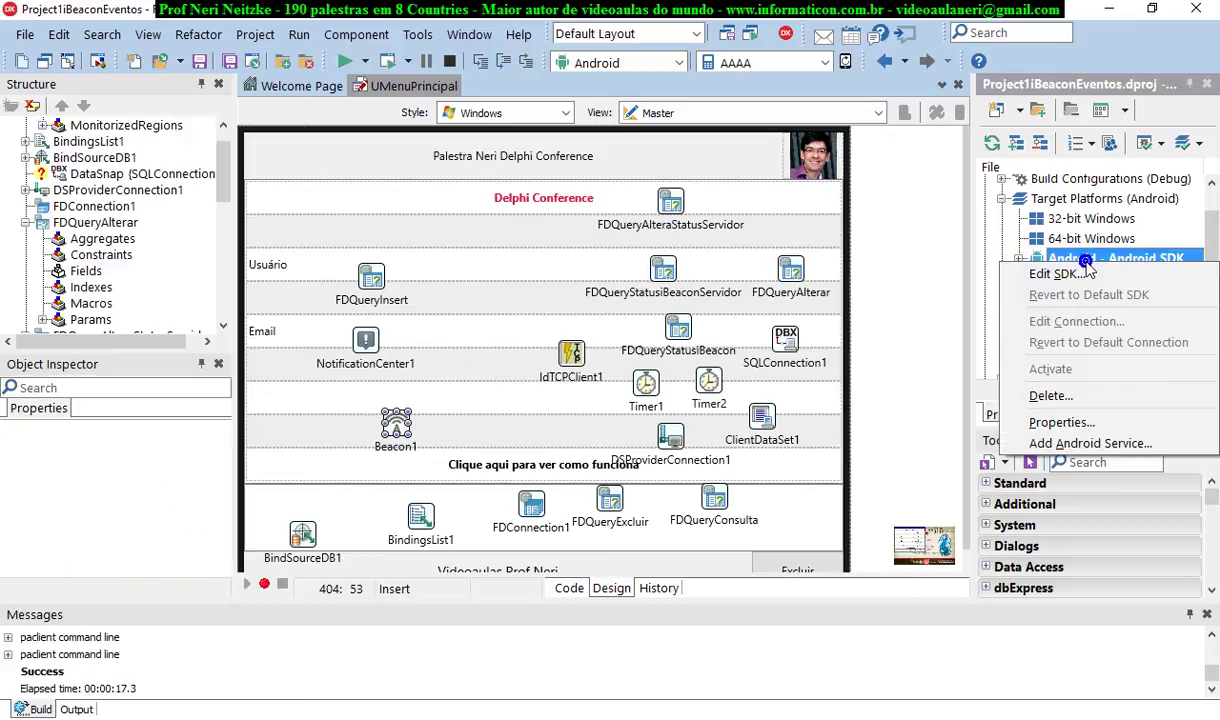
click(1083, 425)
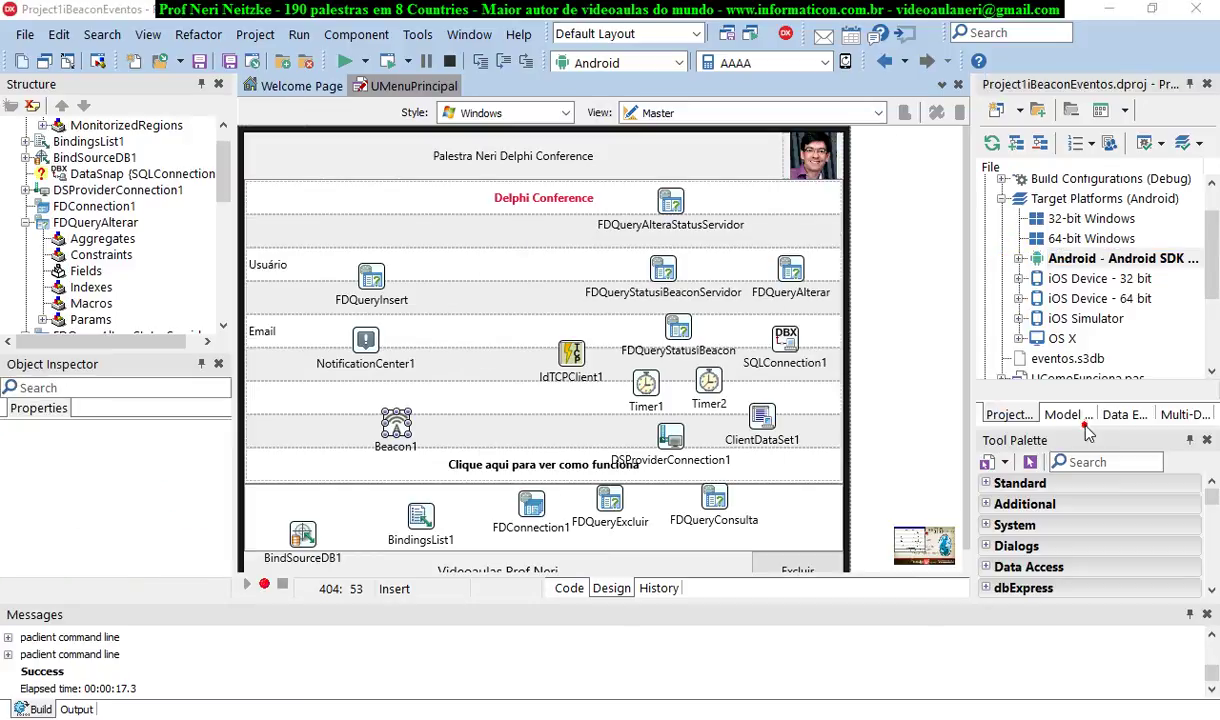
click(560, 349)
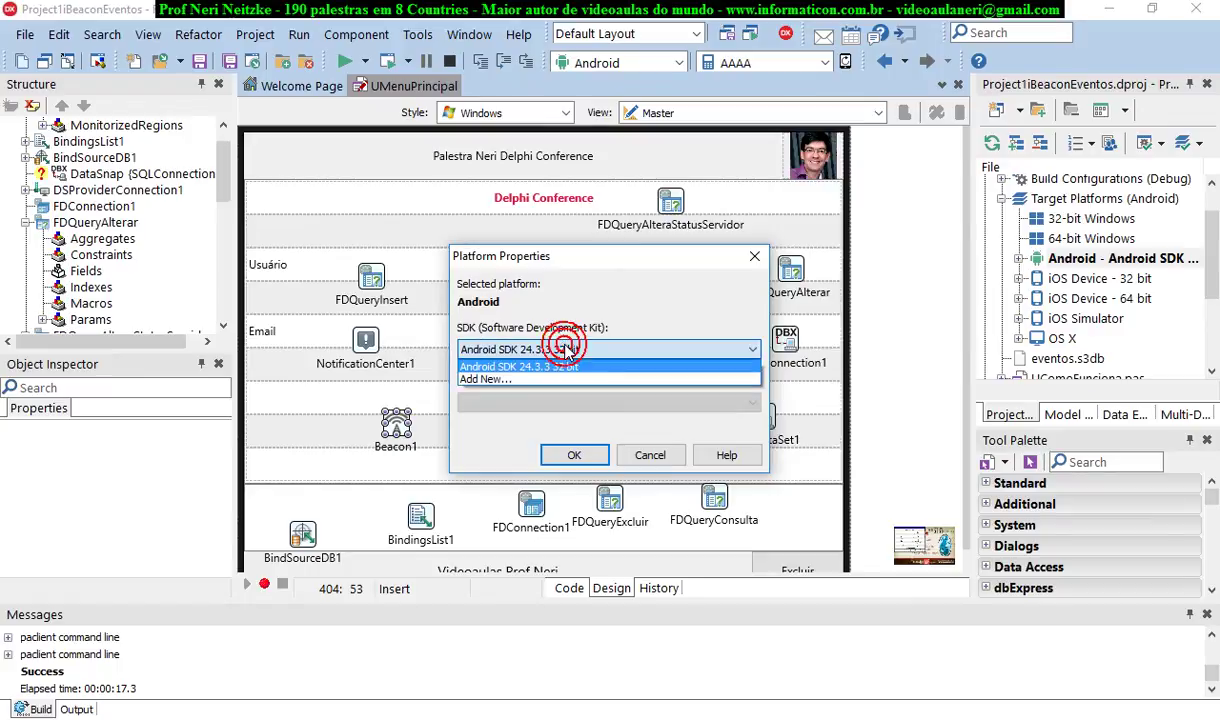
click(559, 367)
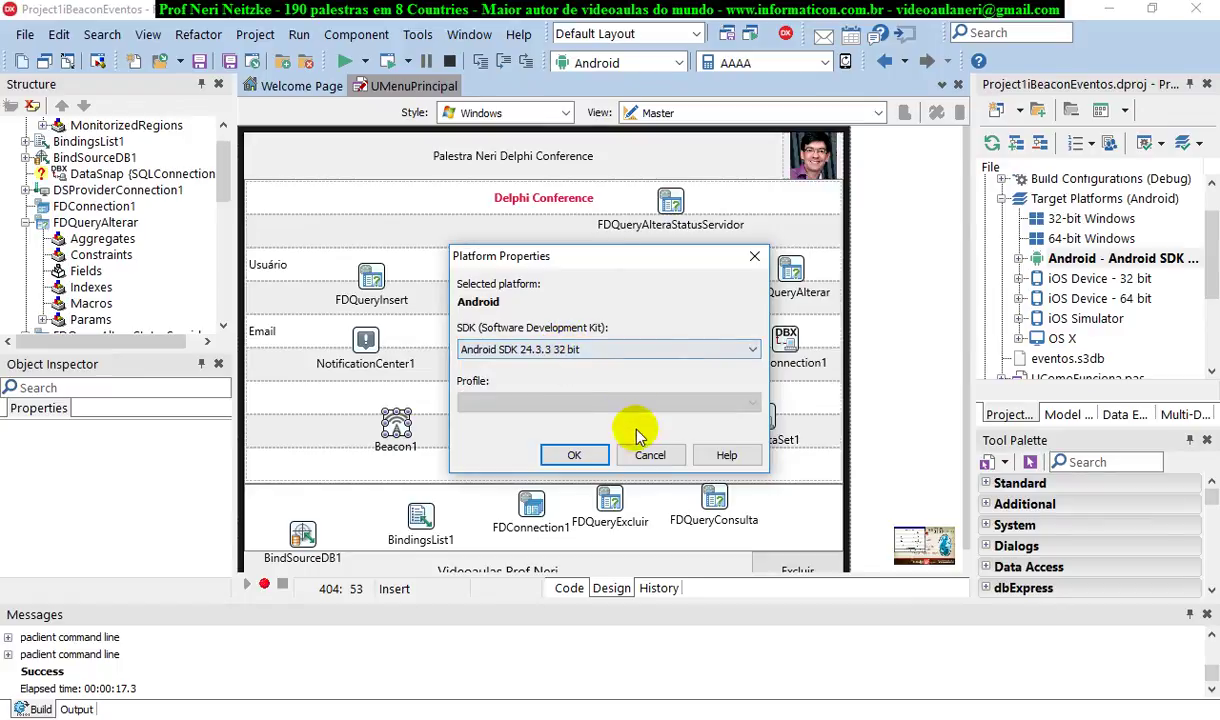
click(647, 457)
In iOS Device - 32 bit properties, add a new SDK and start a new connection profile
click(1080, 279)
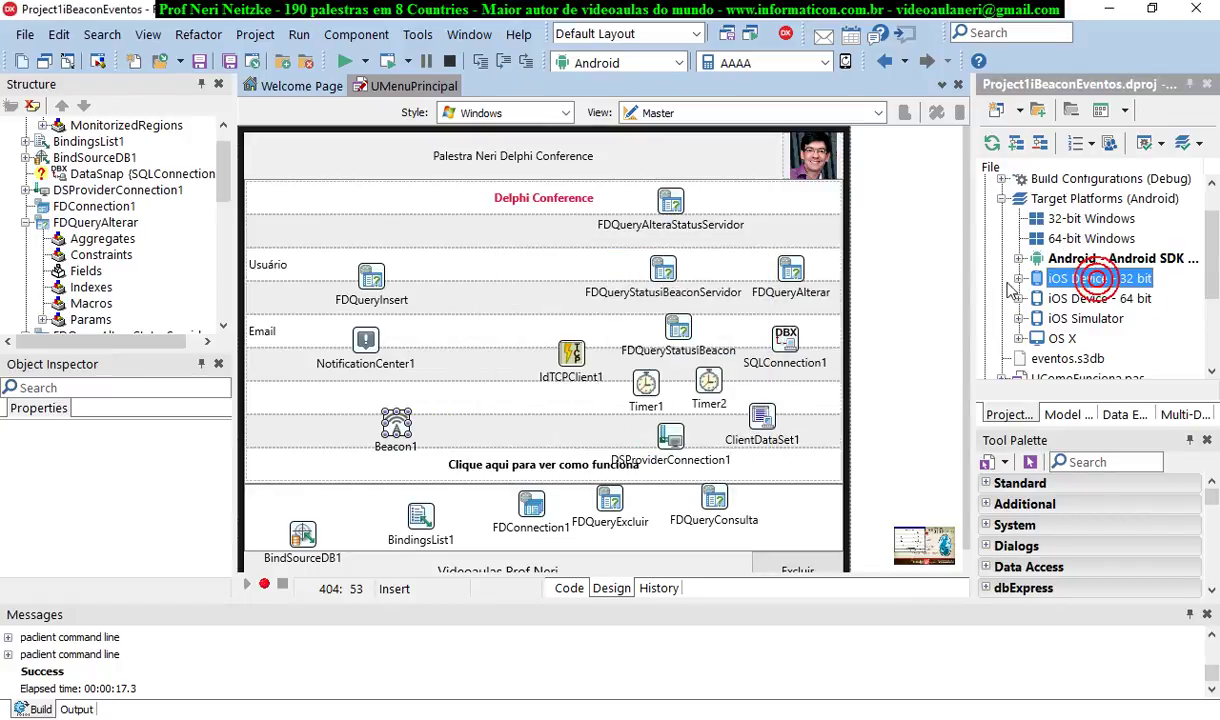
right_click(1076, 279)
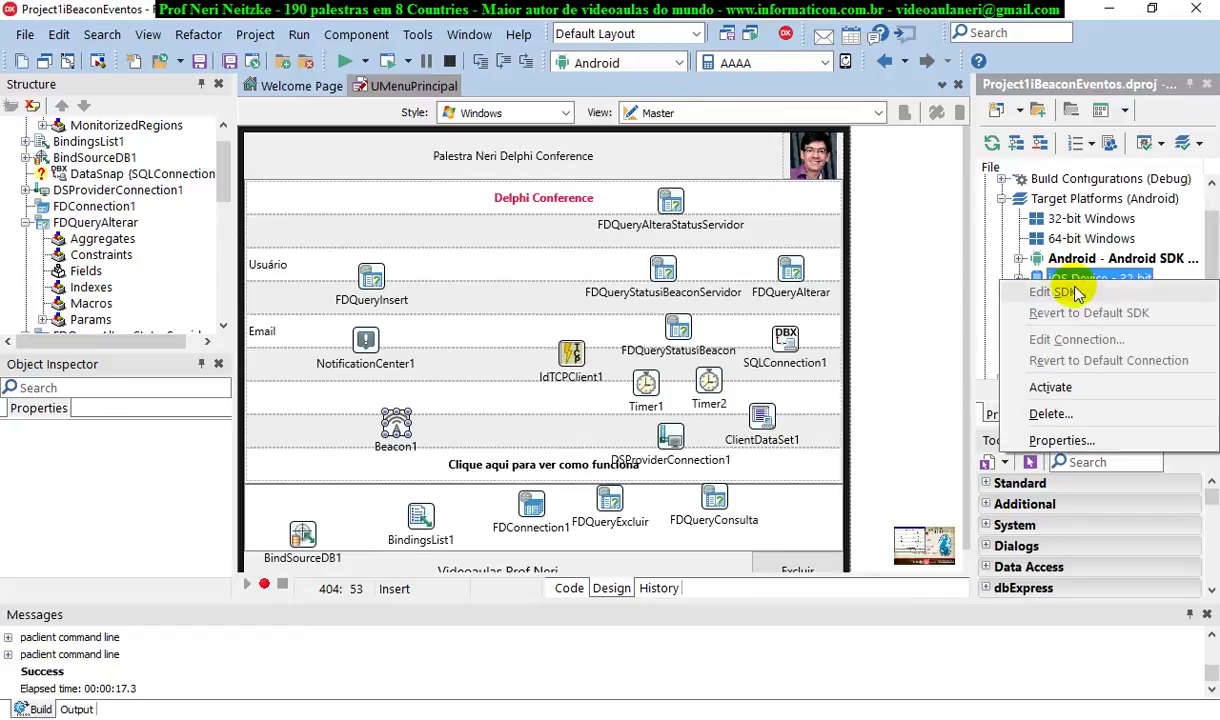
click(1079, 447)
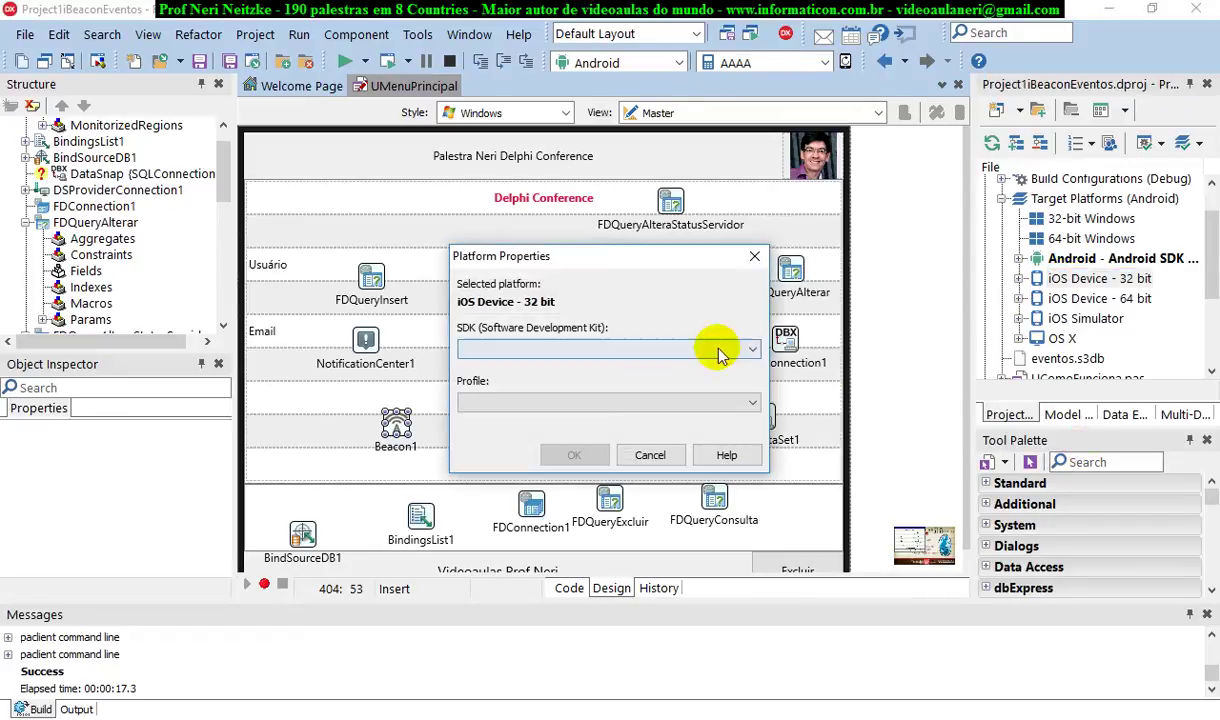
click(683, 349)
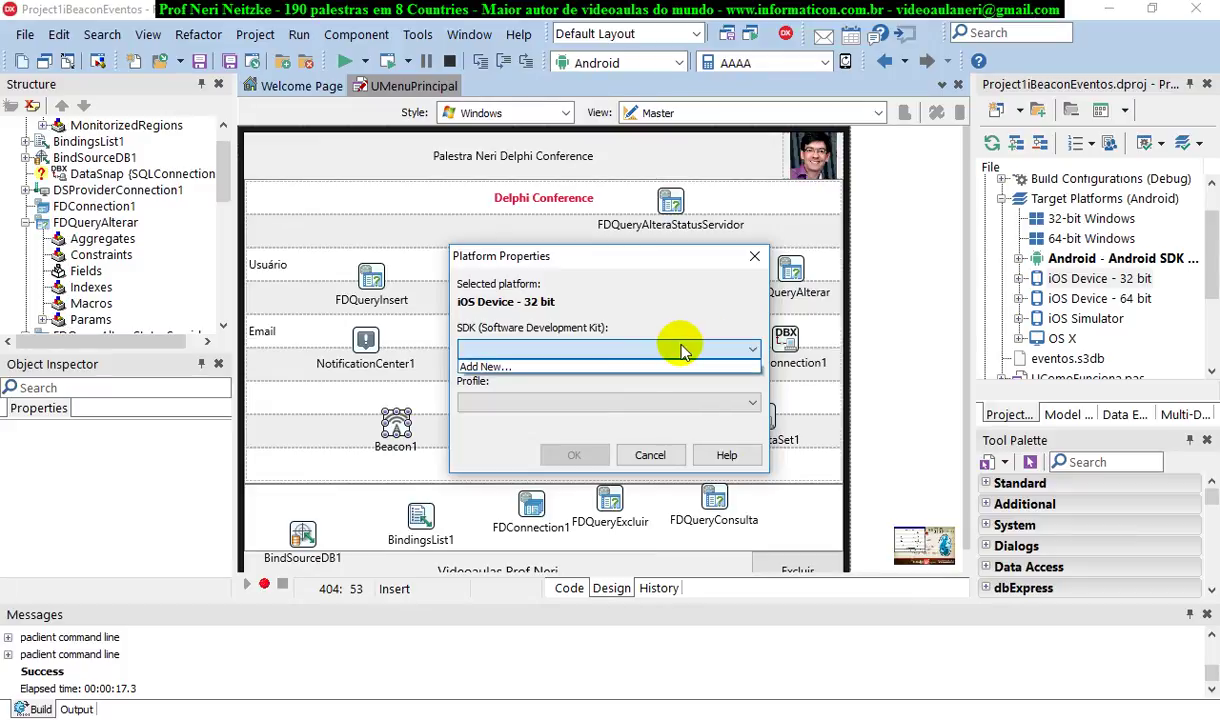
click(681, 348)
click(521, 368)
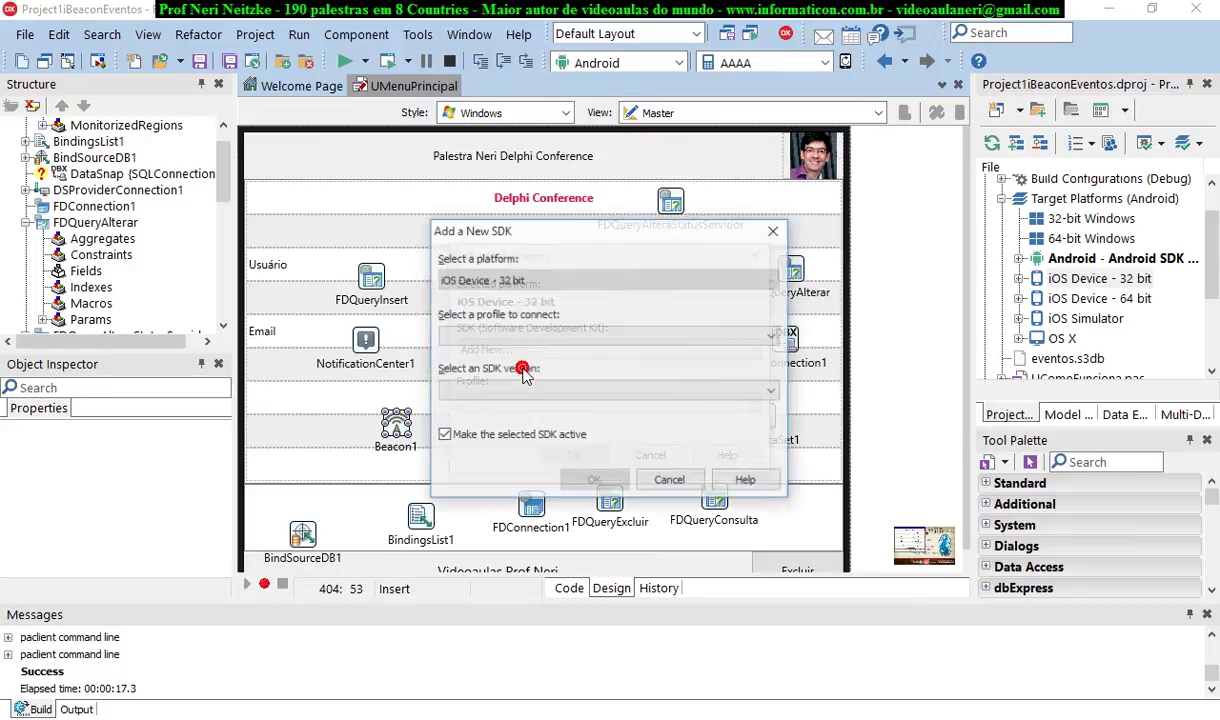
click(583, 340)
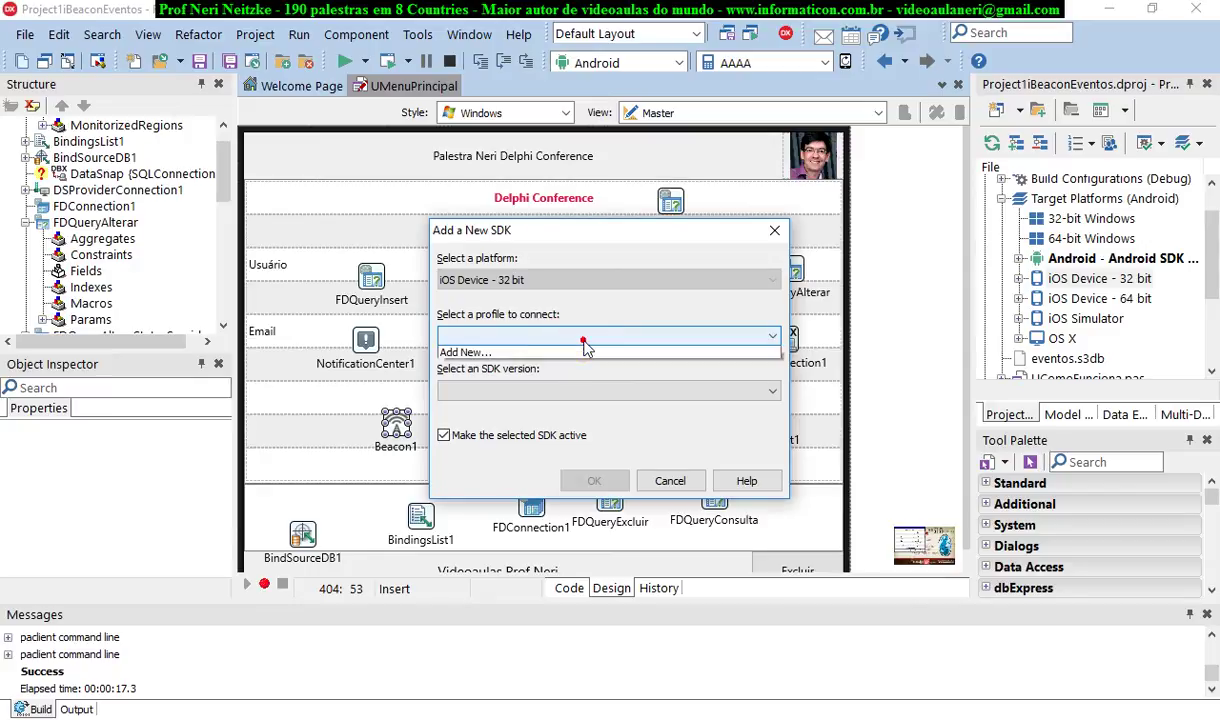
click(583, 352)
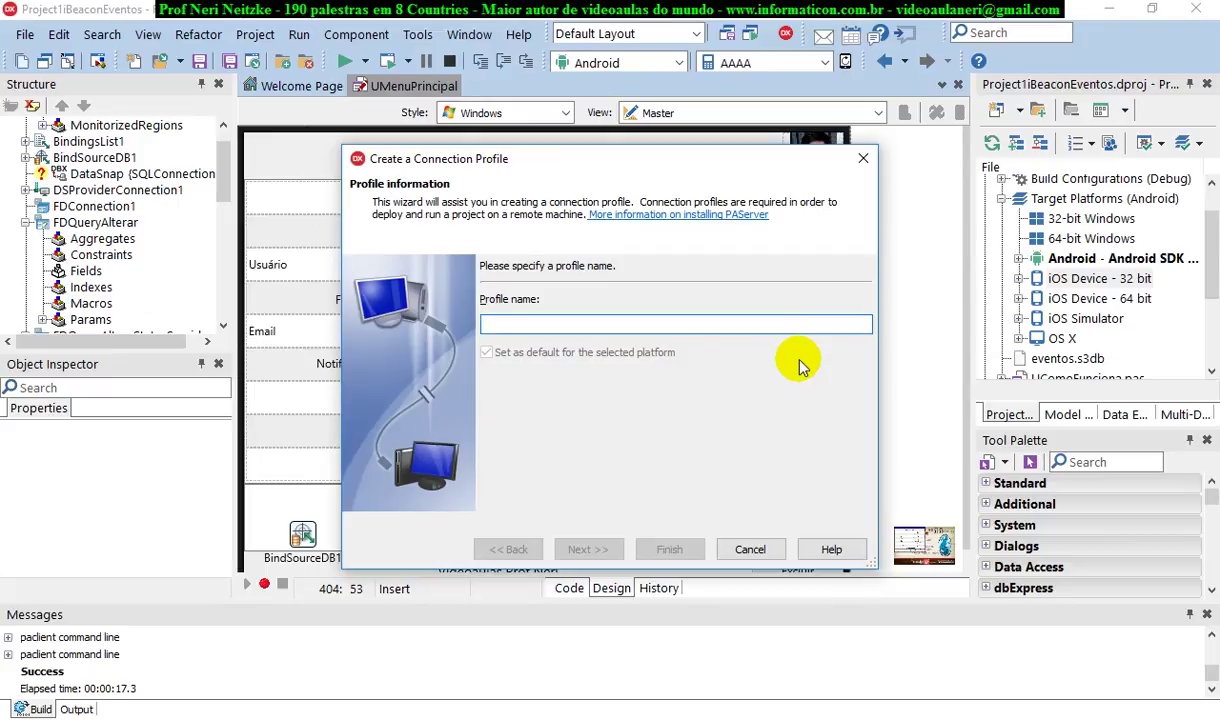
Replace the default profile name with 'iOS IPhone' and continue to the remote machine page
text(l)
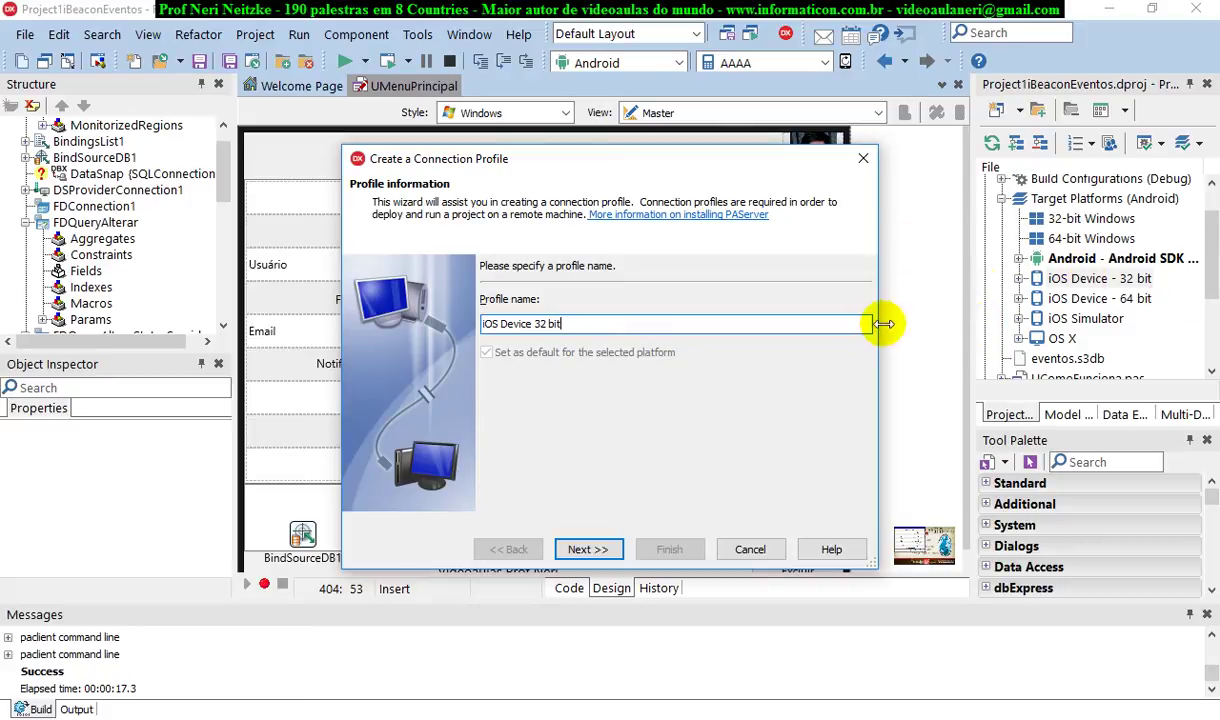
double_click(604, 323)
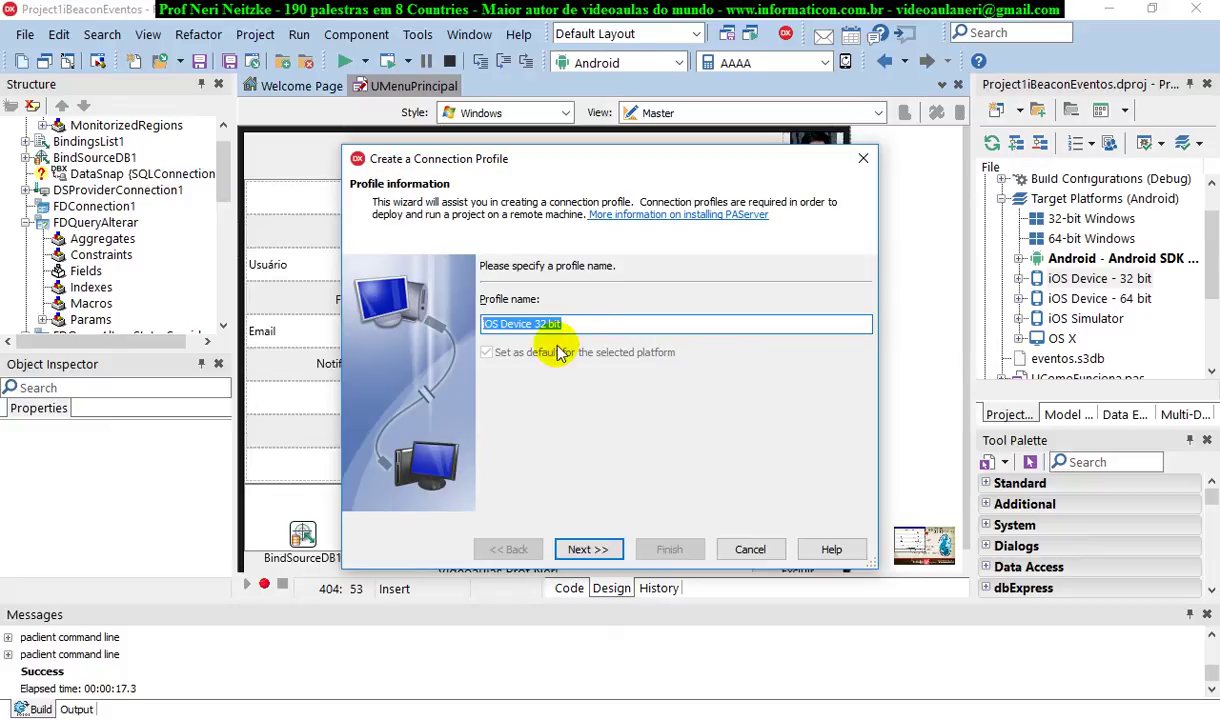
text(IPh)
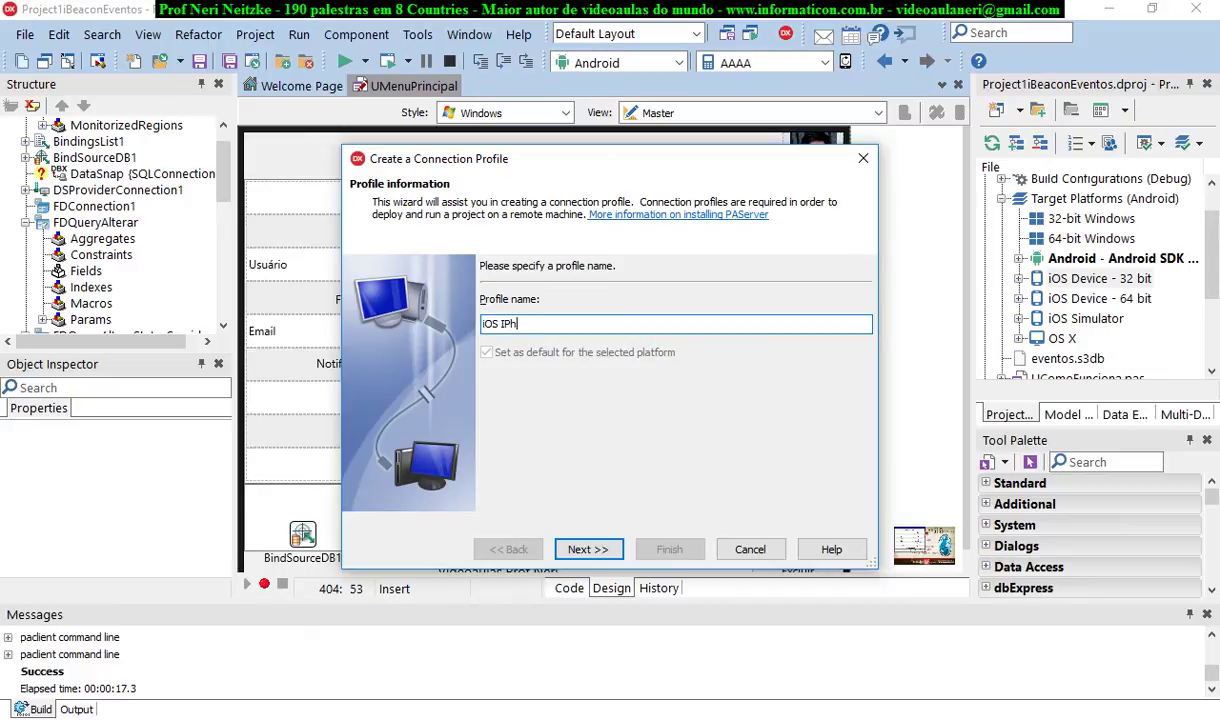
click(586, 549)
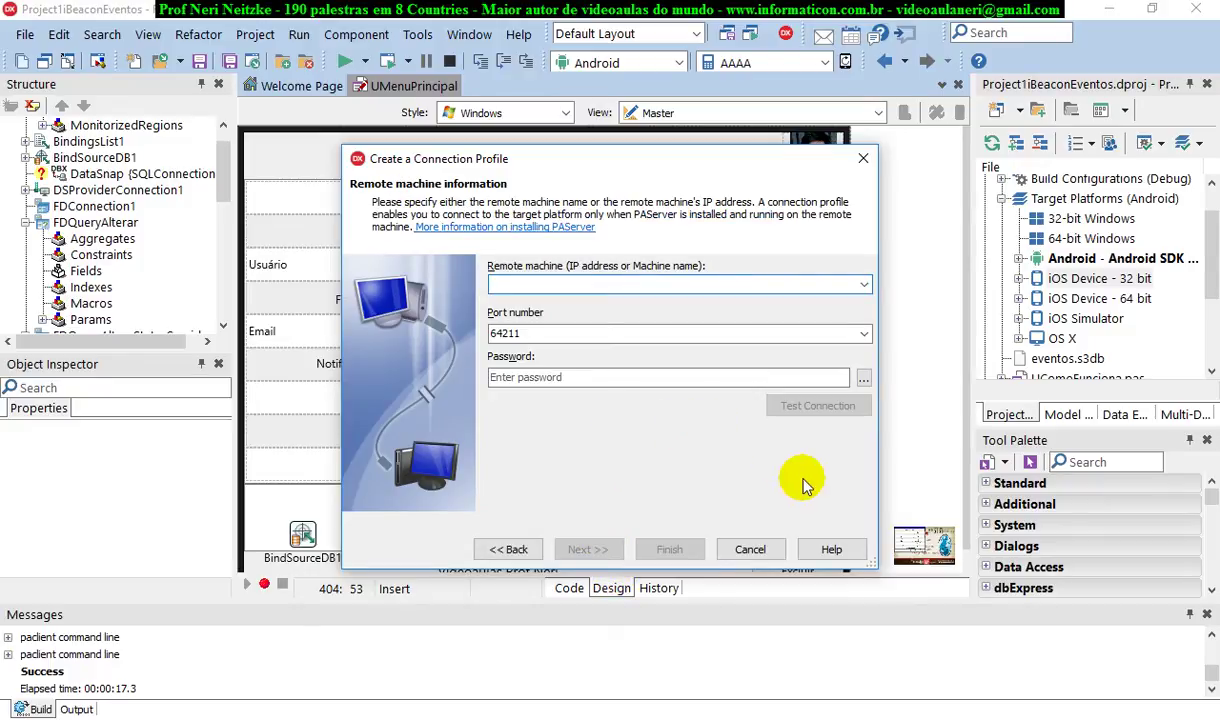
Set the profile's remote machine to the Mac's IP 192.168.0.102 on port 64211 and finish
click(930, 716)
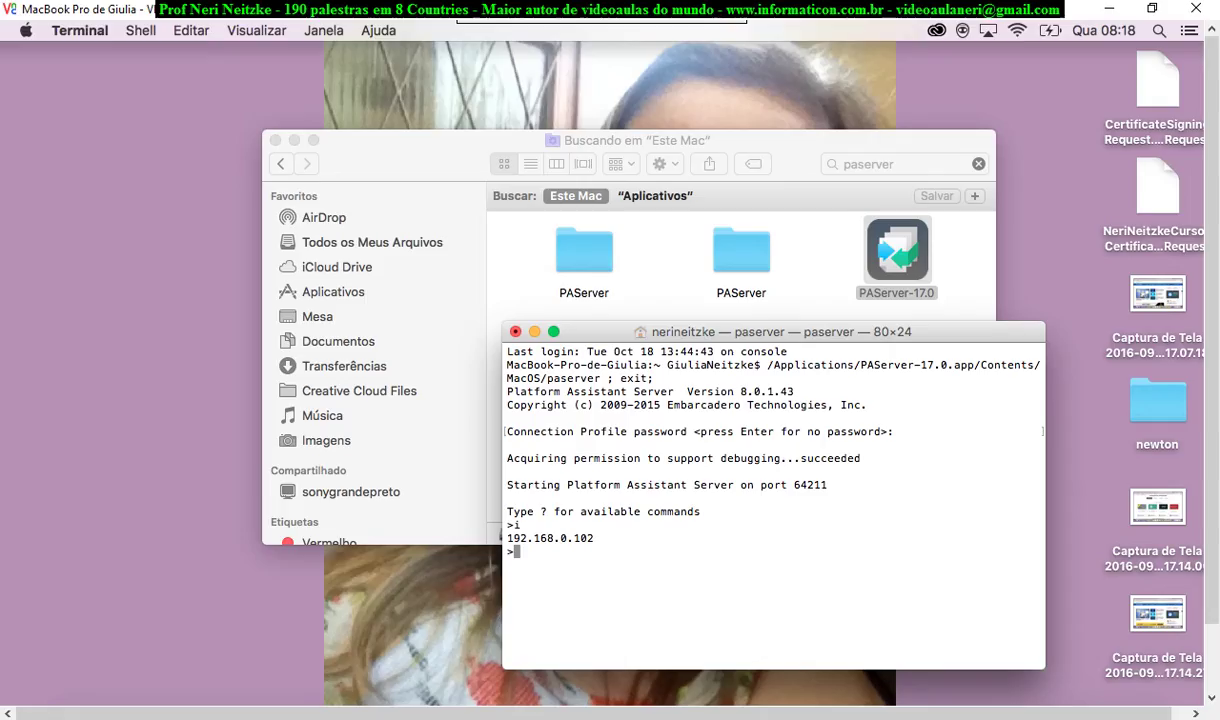
triple_click(606, 541)
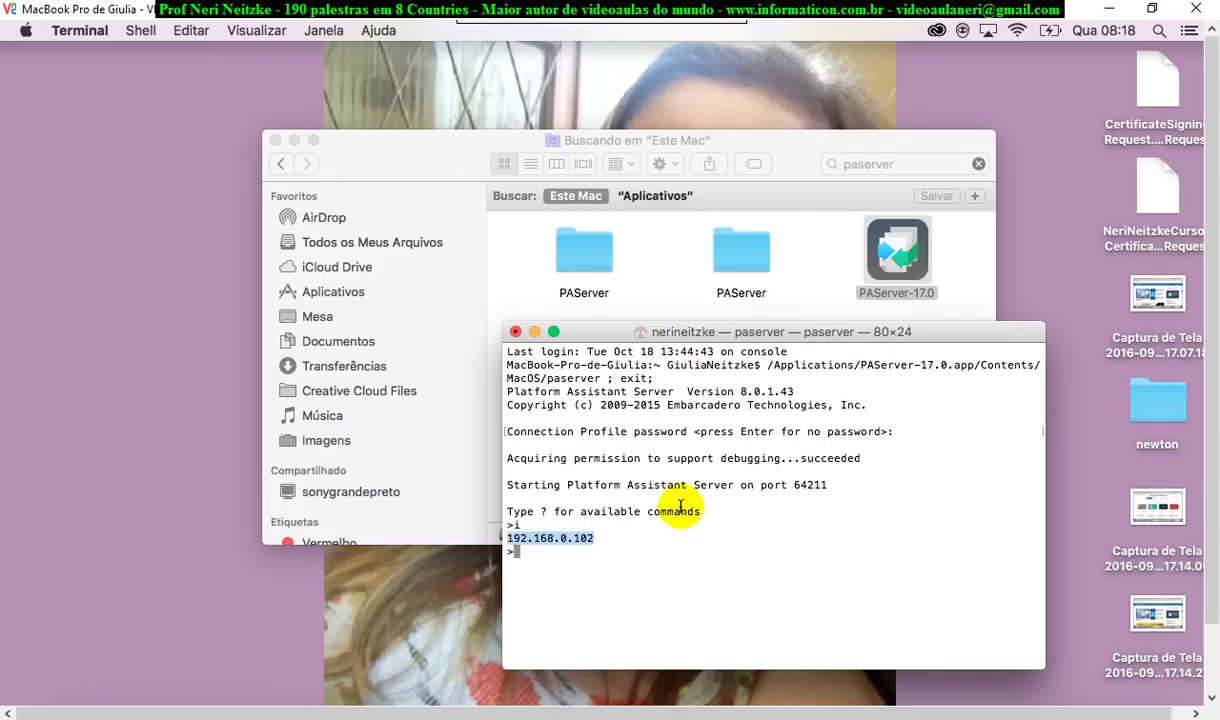
click(1112, 12)
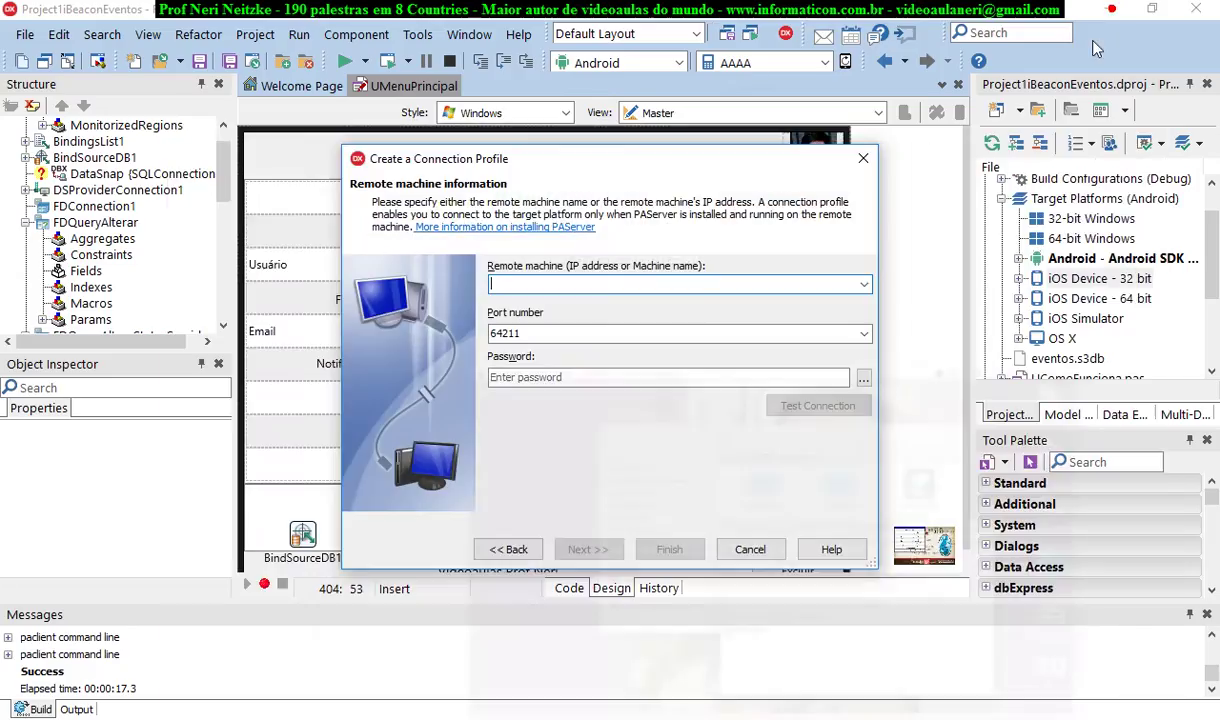
text(192)
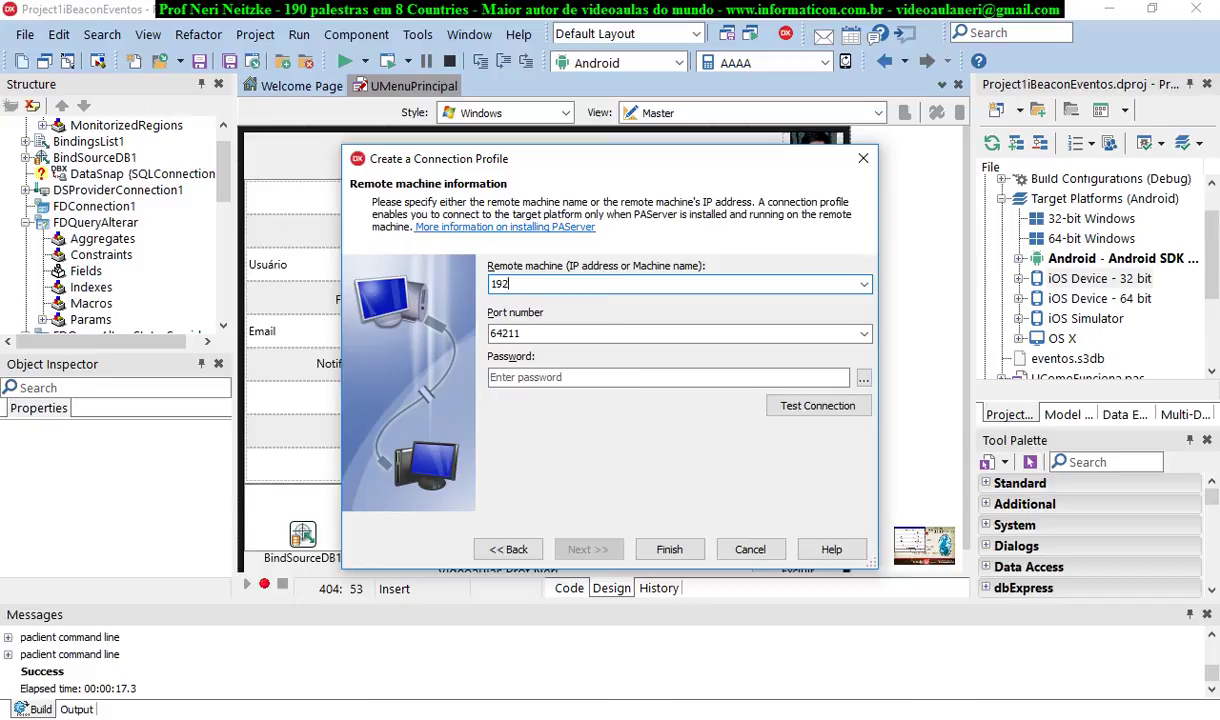
key(BackSpace)
key(BackSpace)
key(BackSpace)
text(192.168.0.102)
click(669, 549)
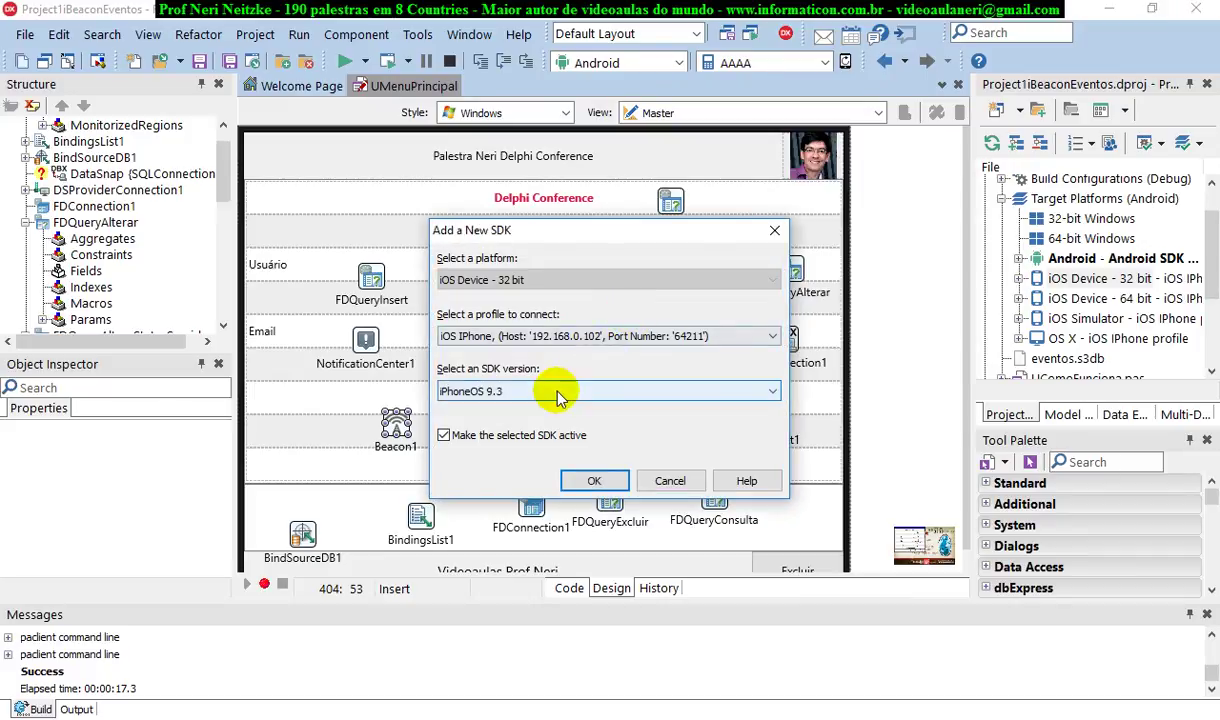
Add the iPhoneOS 9.3 SDK using the iOS IPhone connection profile
click(531, 391)
click(531, 404)
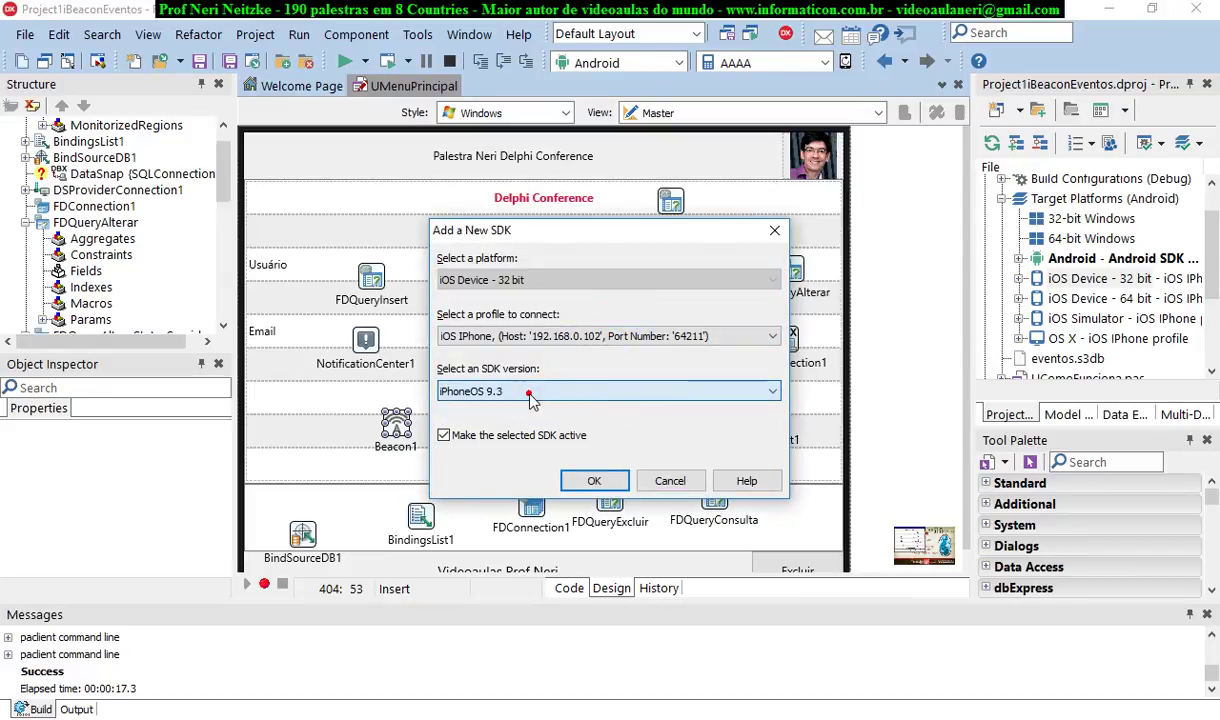
click(560, 337)
click(555, 347)
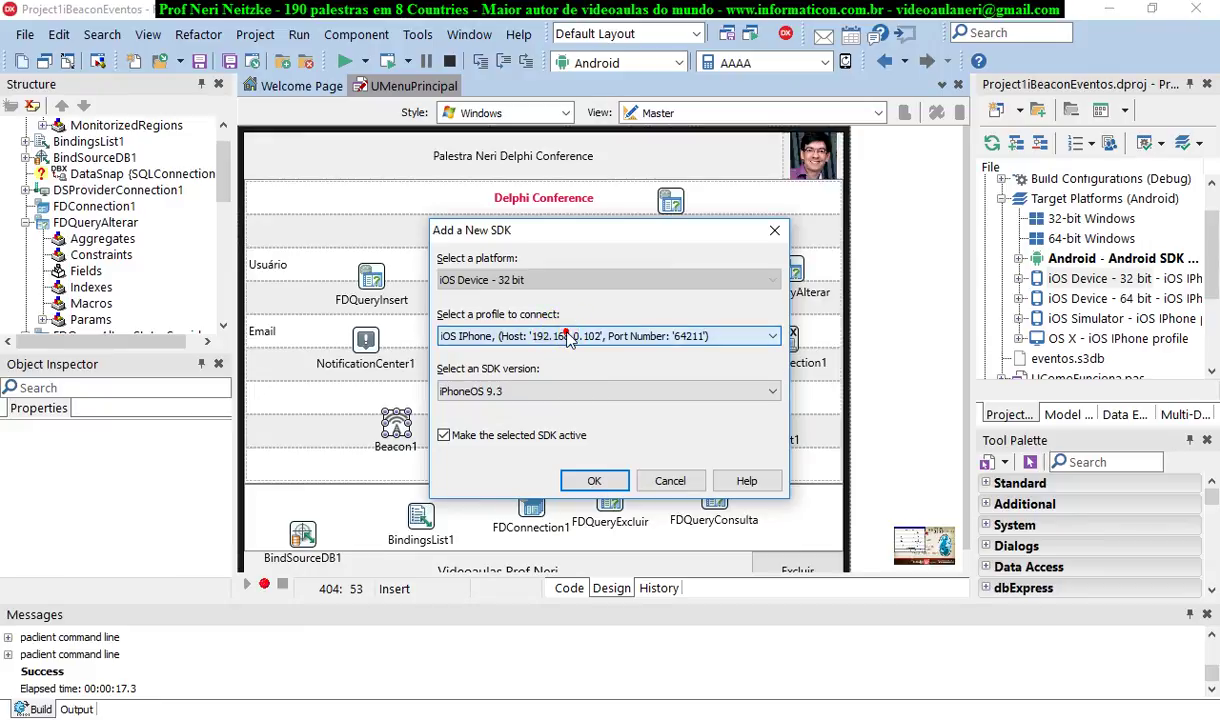
click(594, 481)
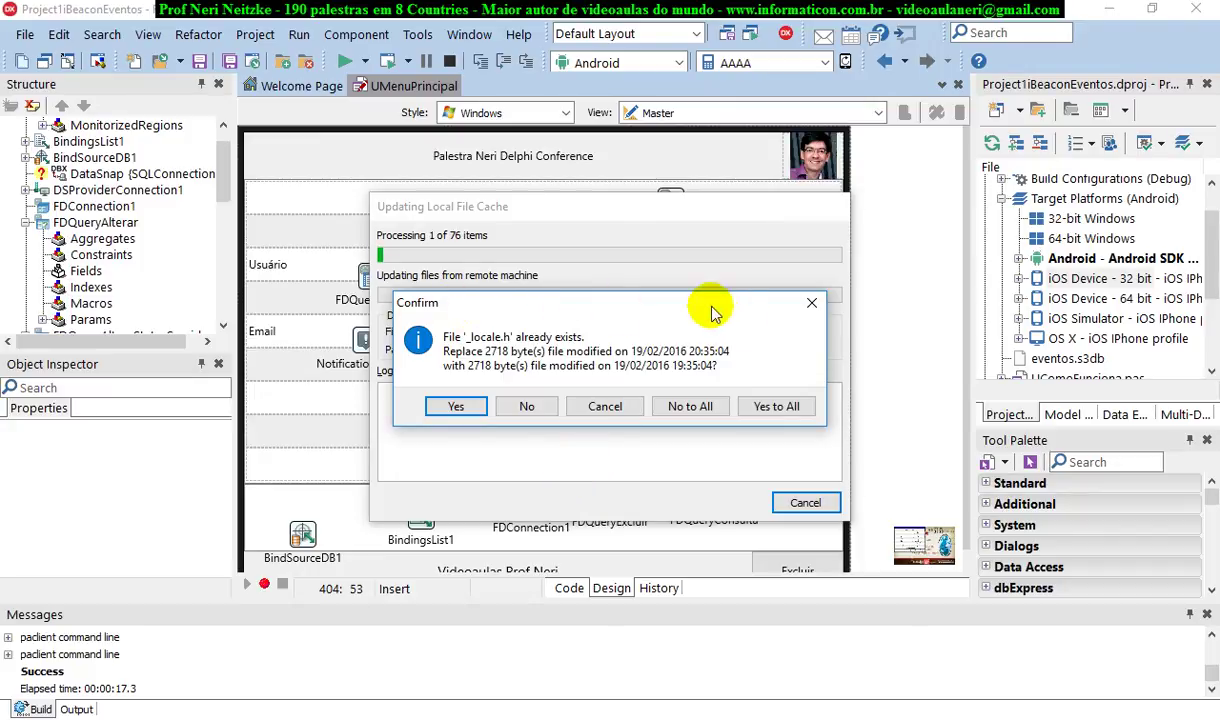
Overwrite all existing SDK files and let the local file cache finish updating
click(776, 406)
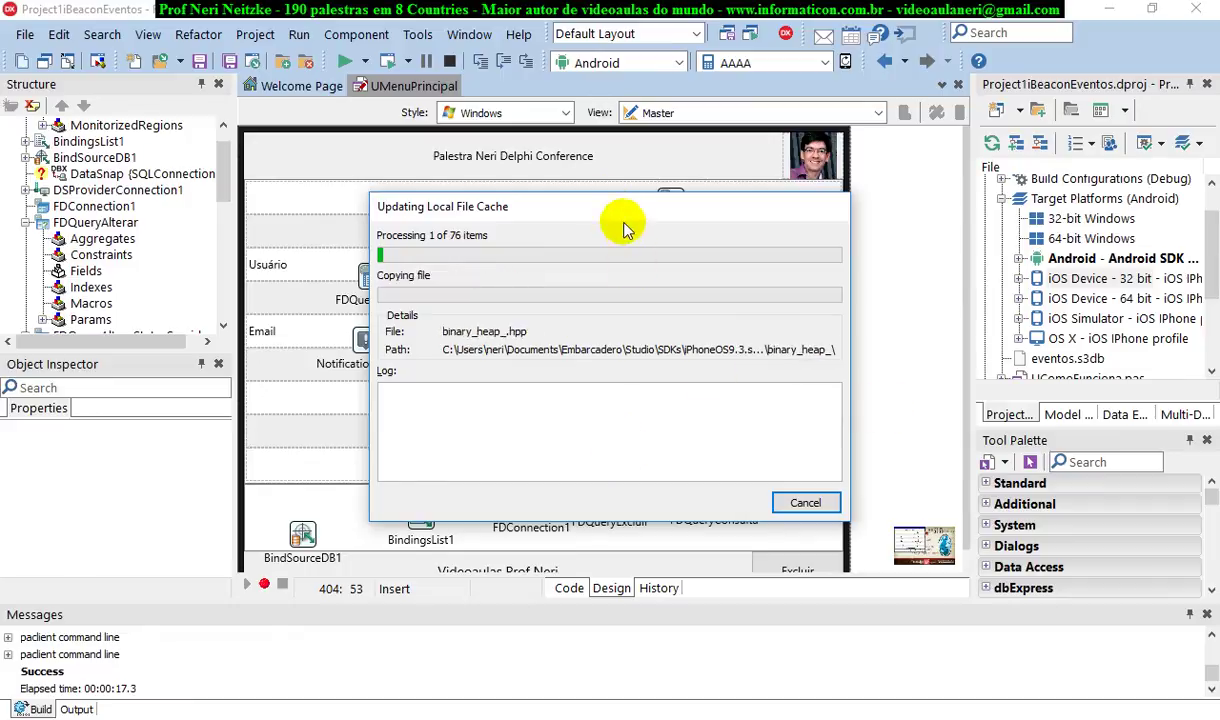
drag(591, 207, 523, 228)
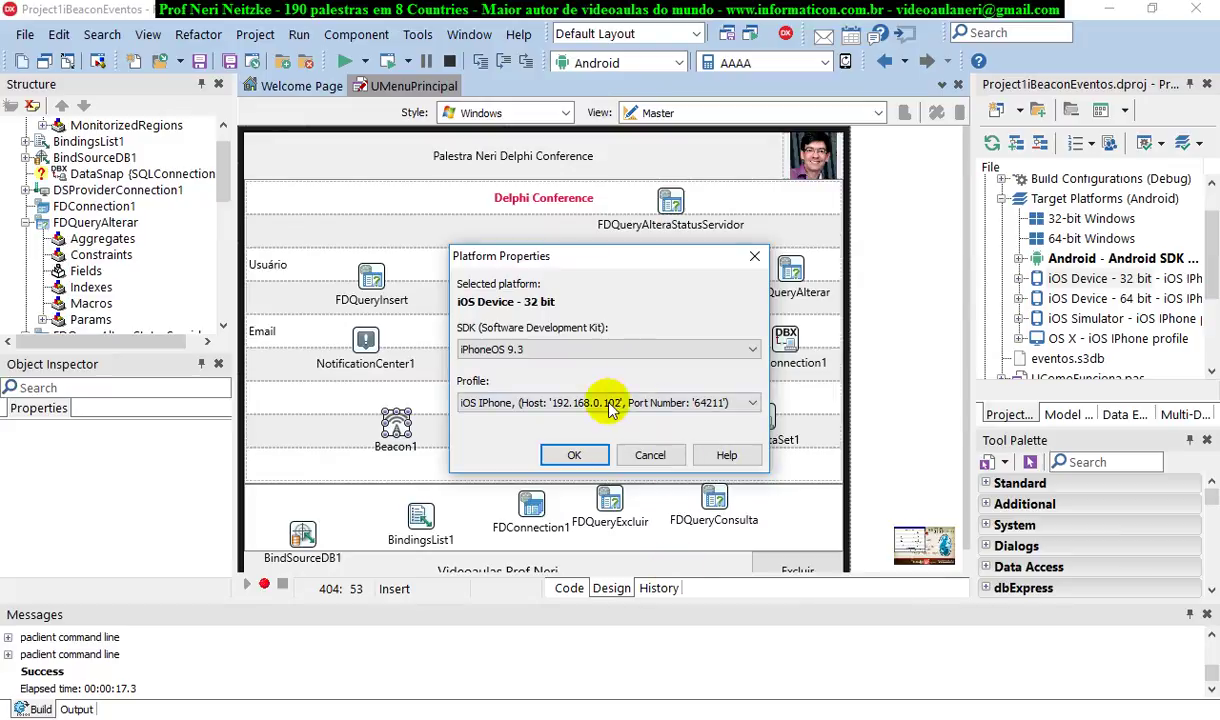
Accept the platform properties and select the connected iPhone as the iOS Device - 32 bit target
click(577, 457)
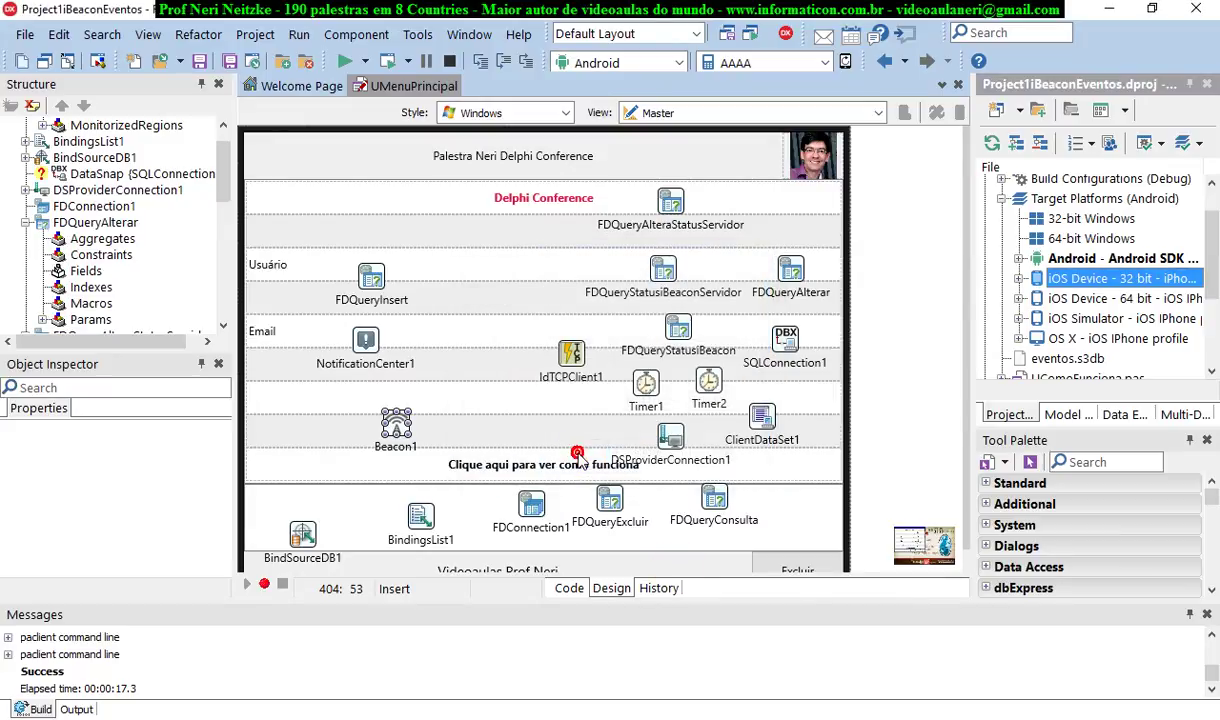
click(1019, 279)
click(1079, 301)
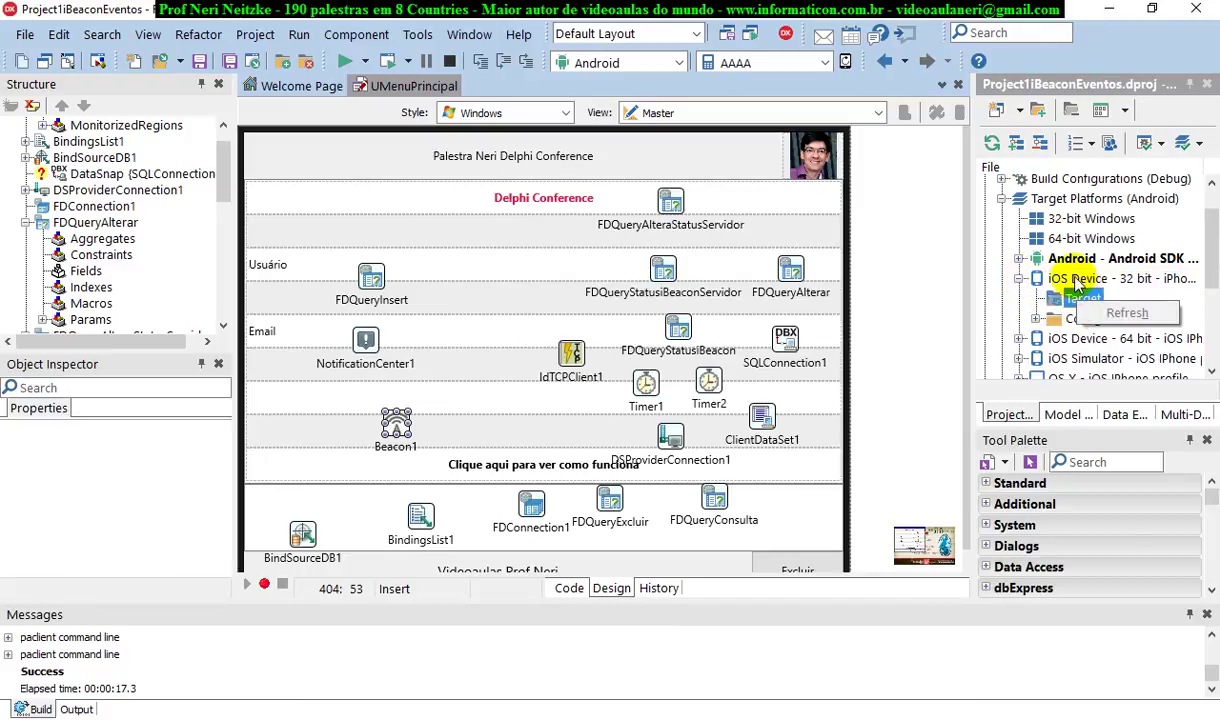
click(1073, 277)
click(1078, 299)
click(1037, 298)
click(1128, 318)
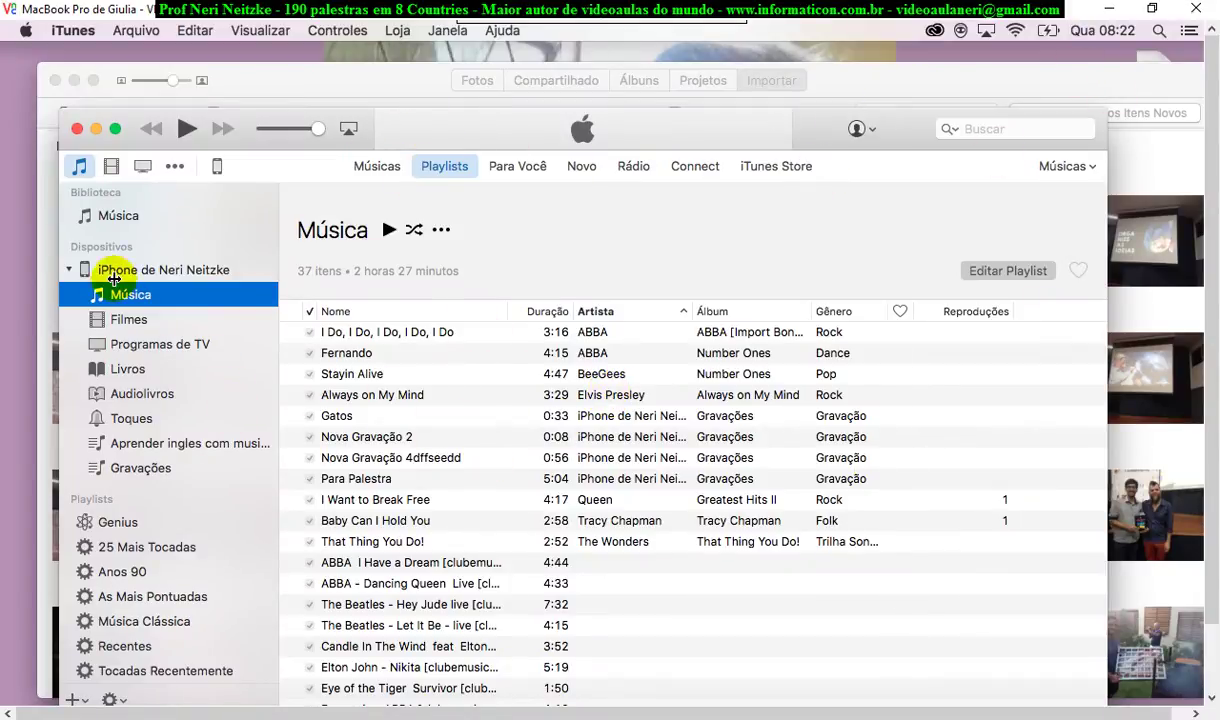
Switch iTunes to the music library, close iTunes and the photo import window, then return to Finder
click(118, 215)
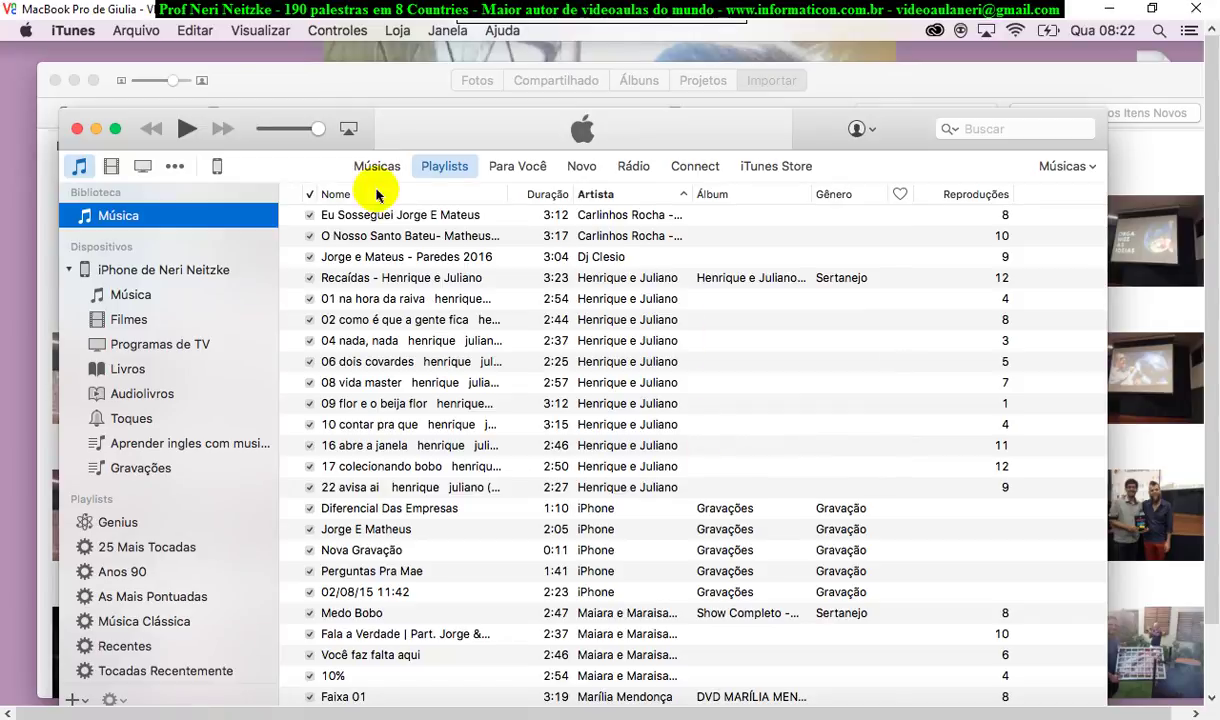
click(75, 130)
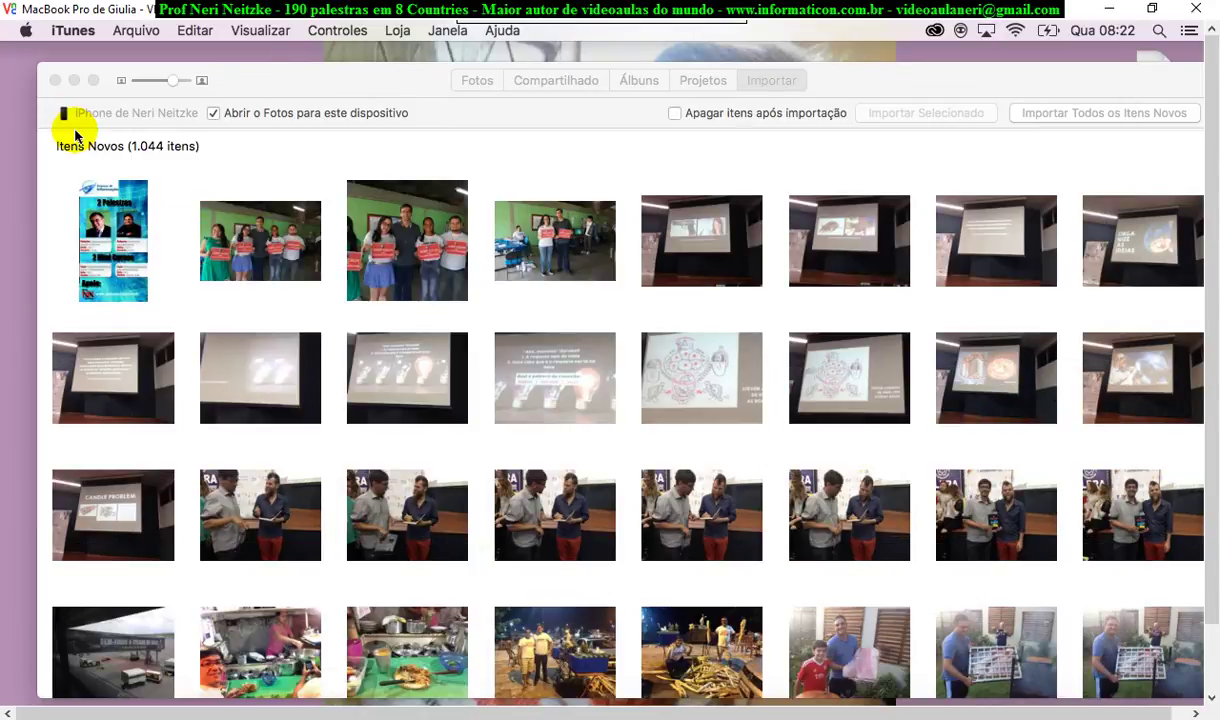
click(55, 80)
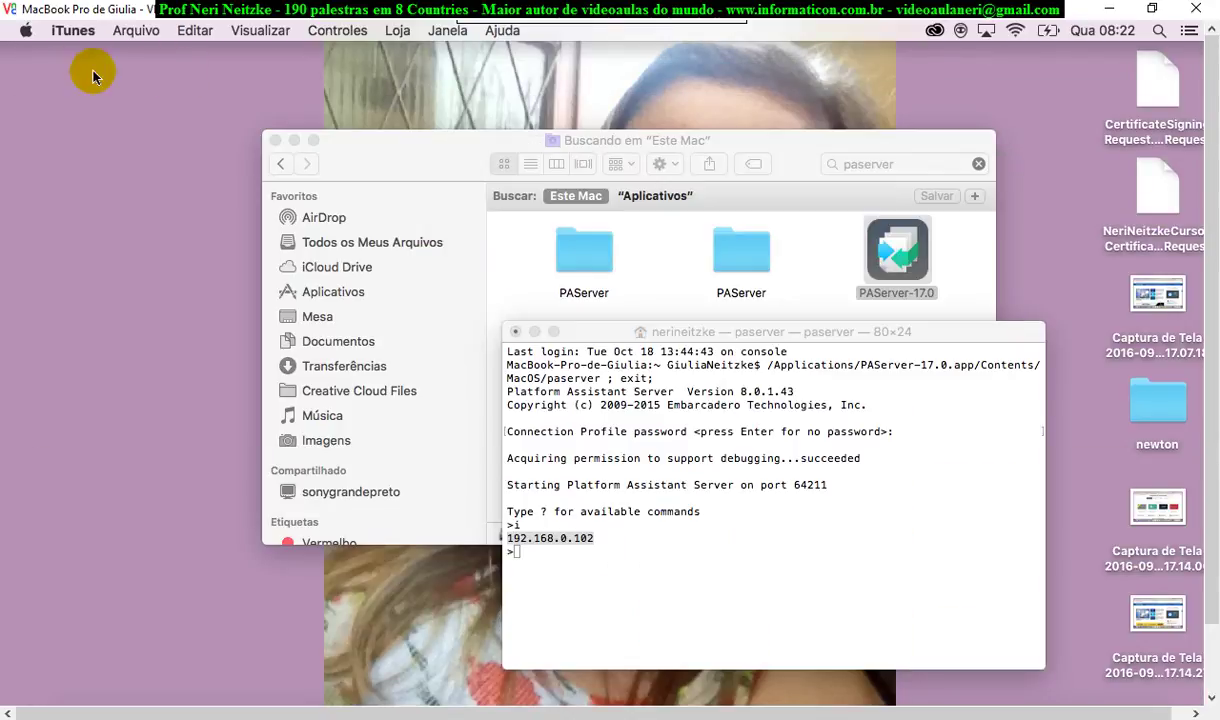
click(79, 31)
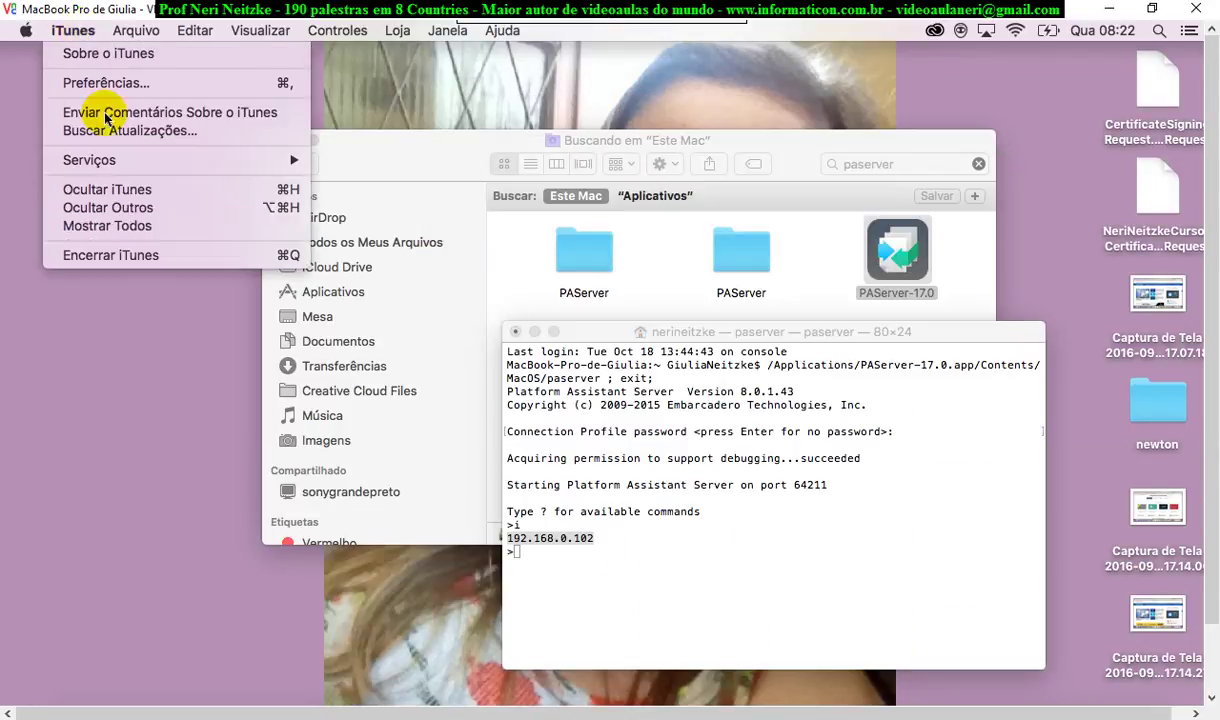
click(112, 400)
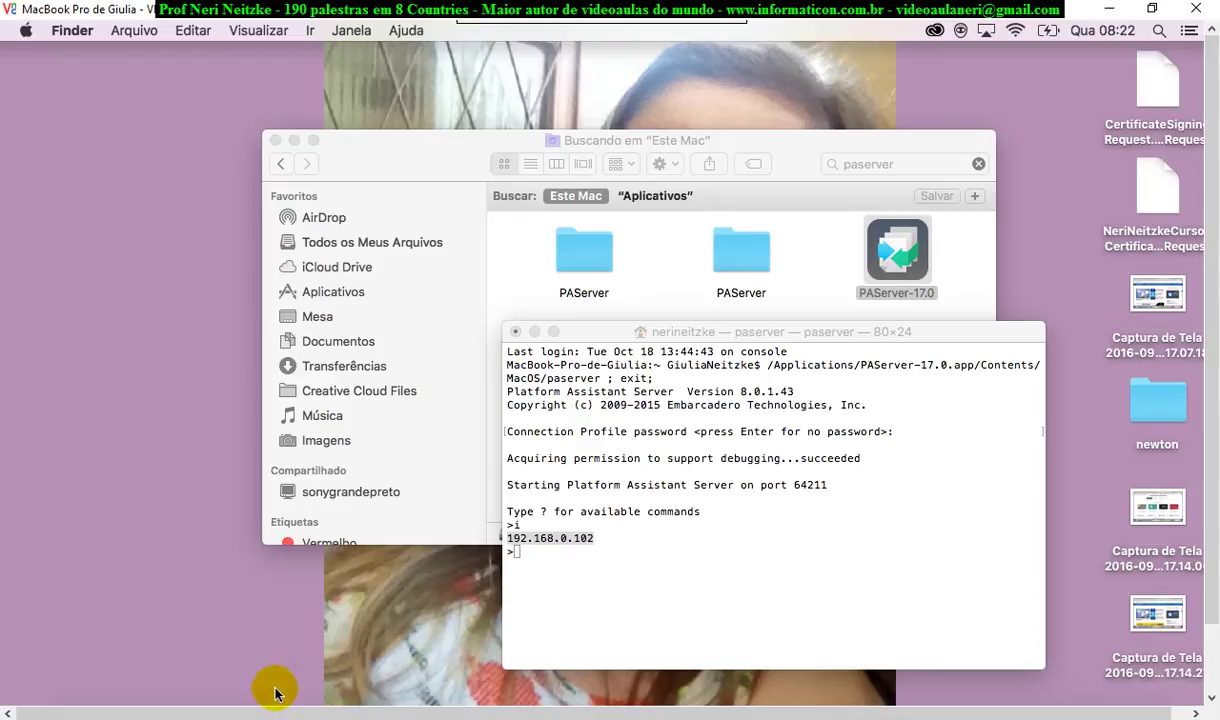
scroll(1210, 455, down, 1)
scroll(1210, 455, down, 1)
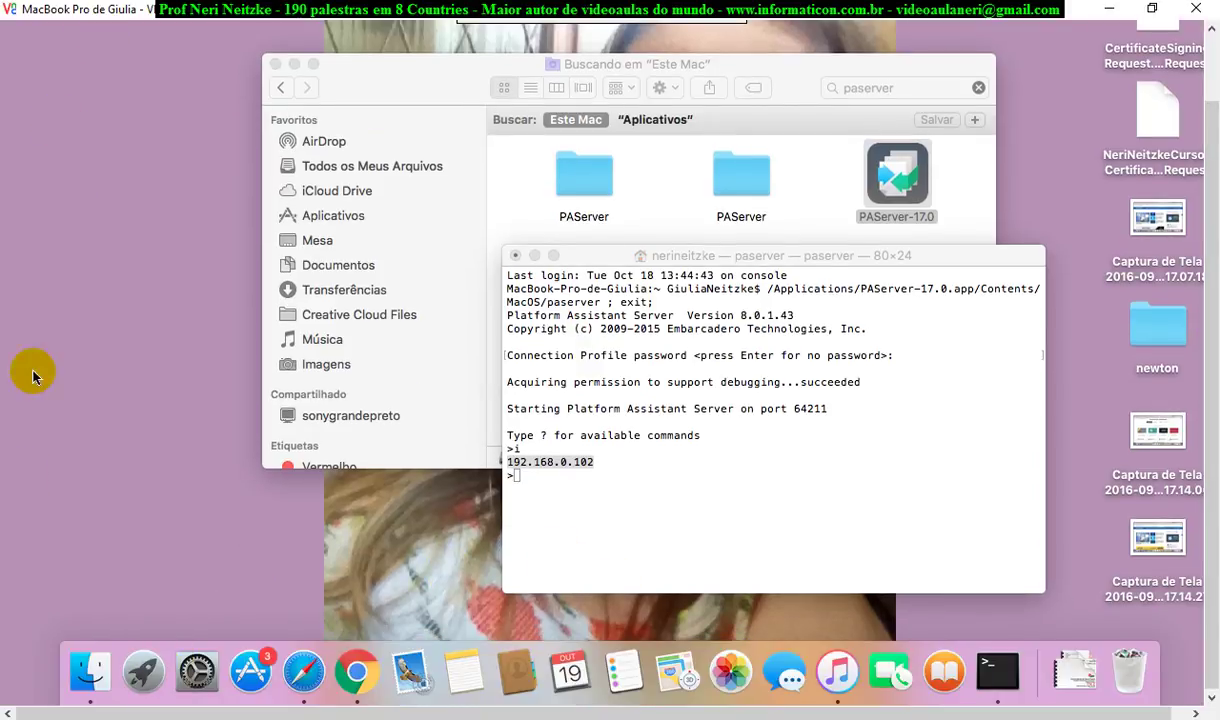
Clear the old paserver search in Finder and launch Xcode from Aplicativos
click(87, 686)
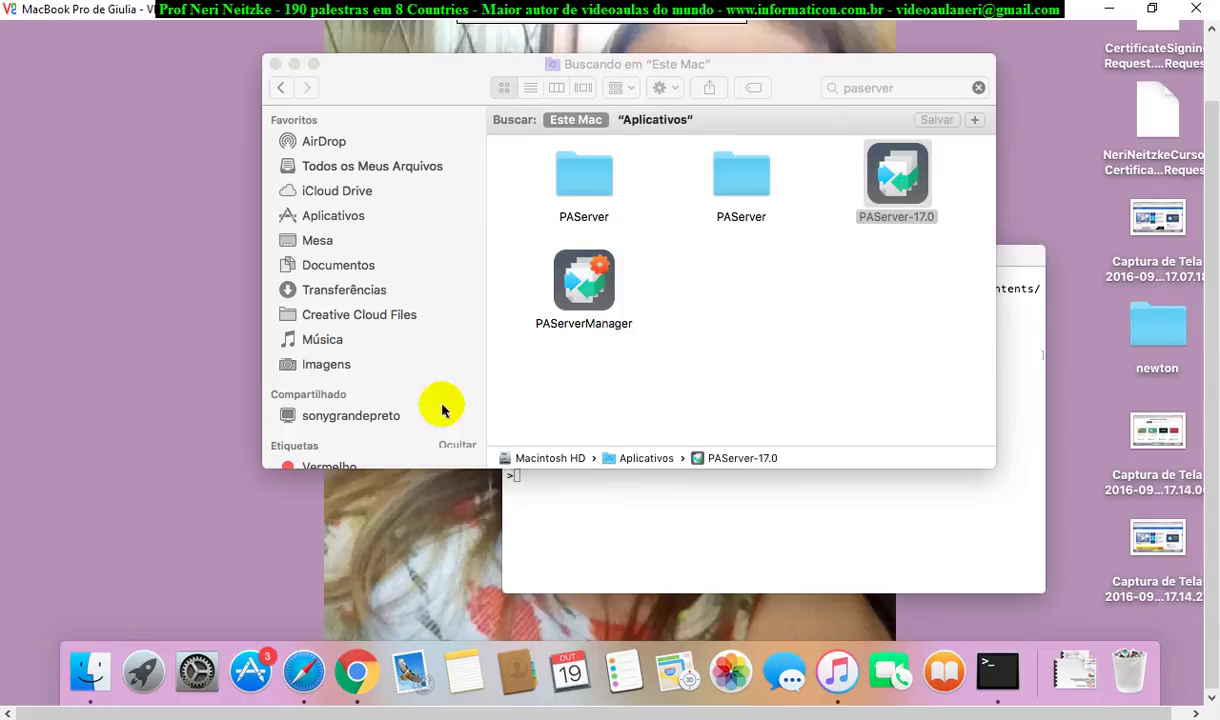
click(889, 88)
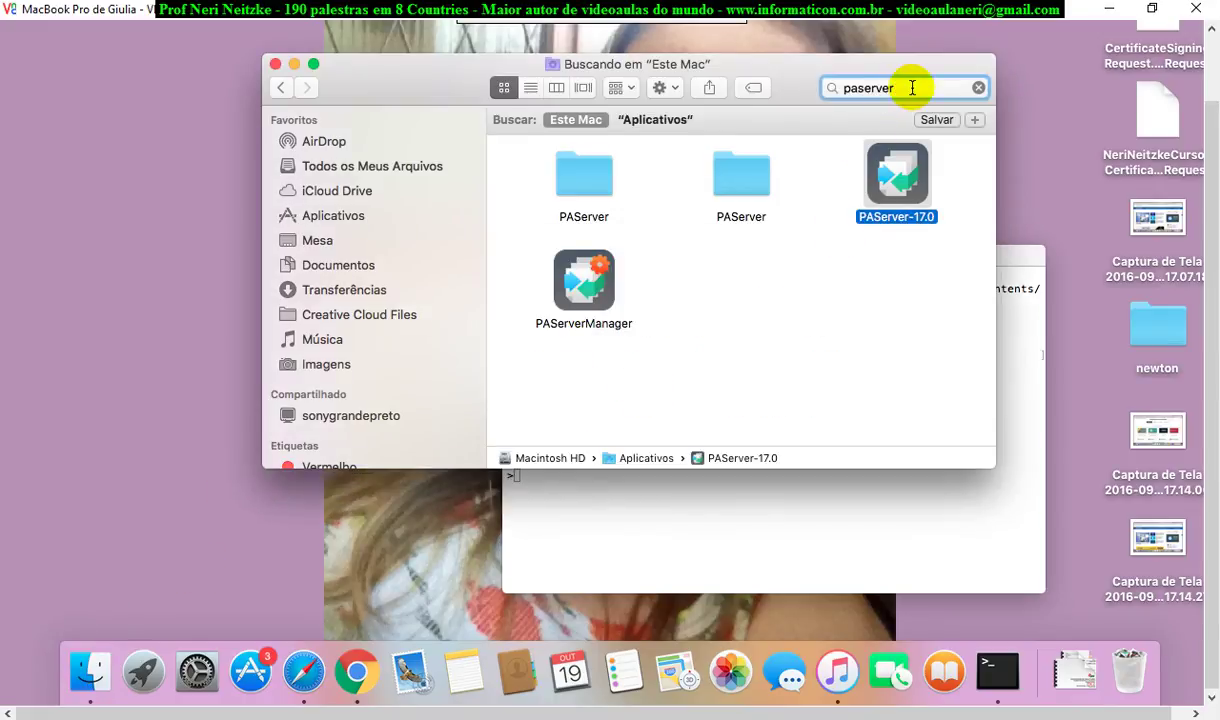
click(978, 88)
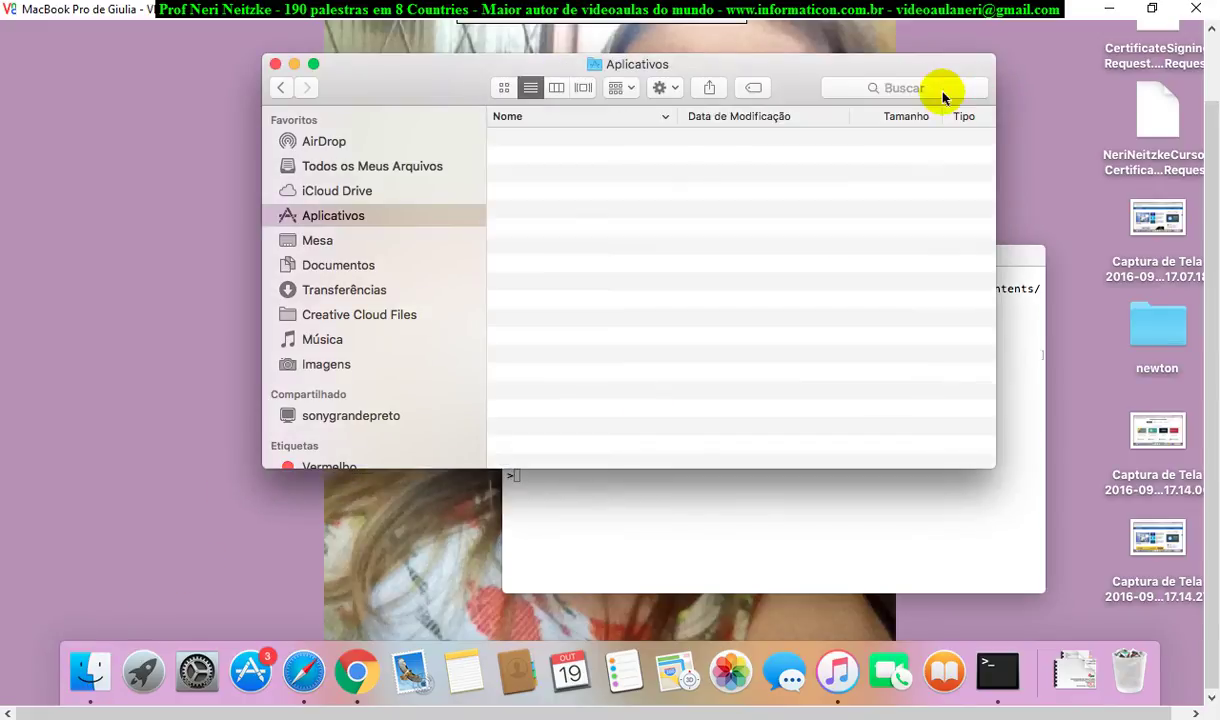
click(880, 88)
text(xcode)
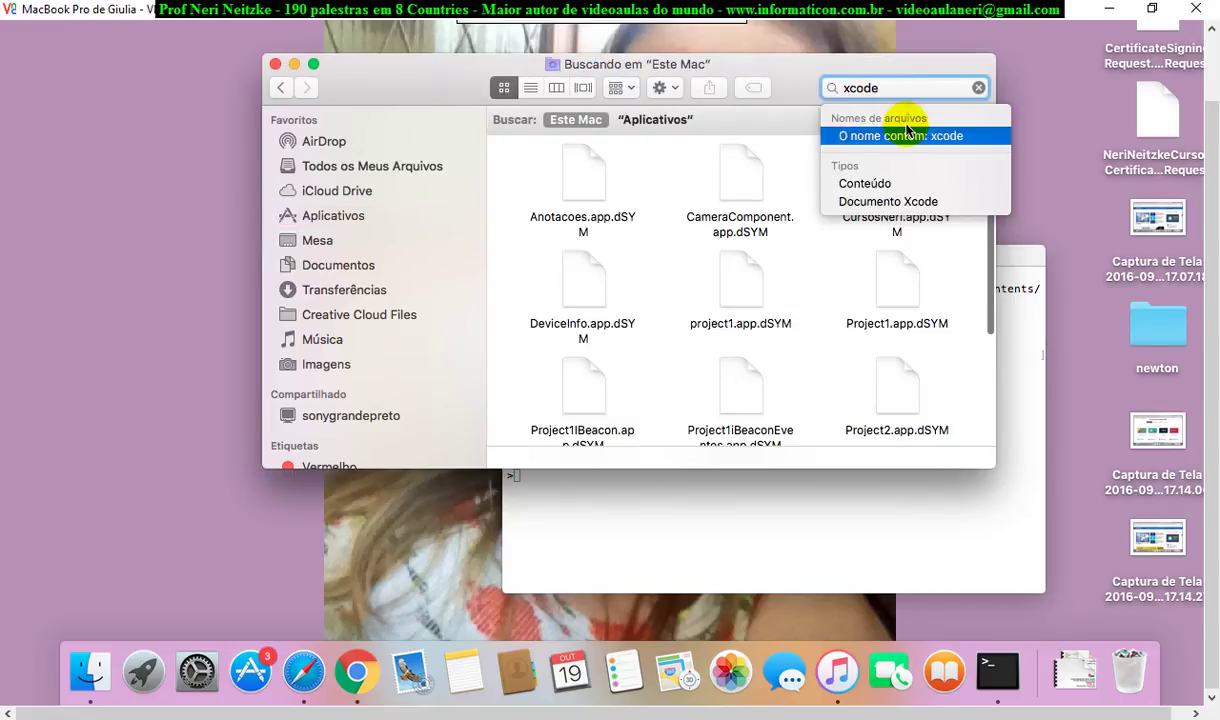
click(333, 217)
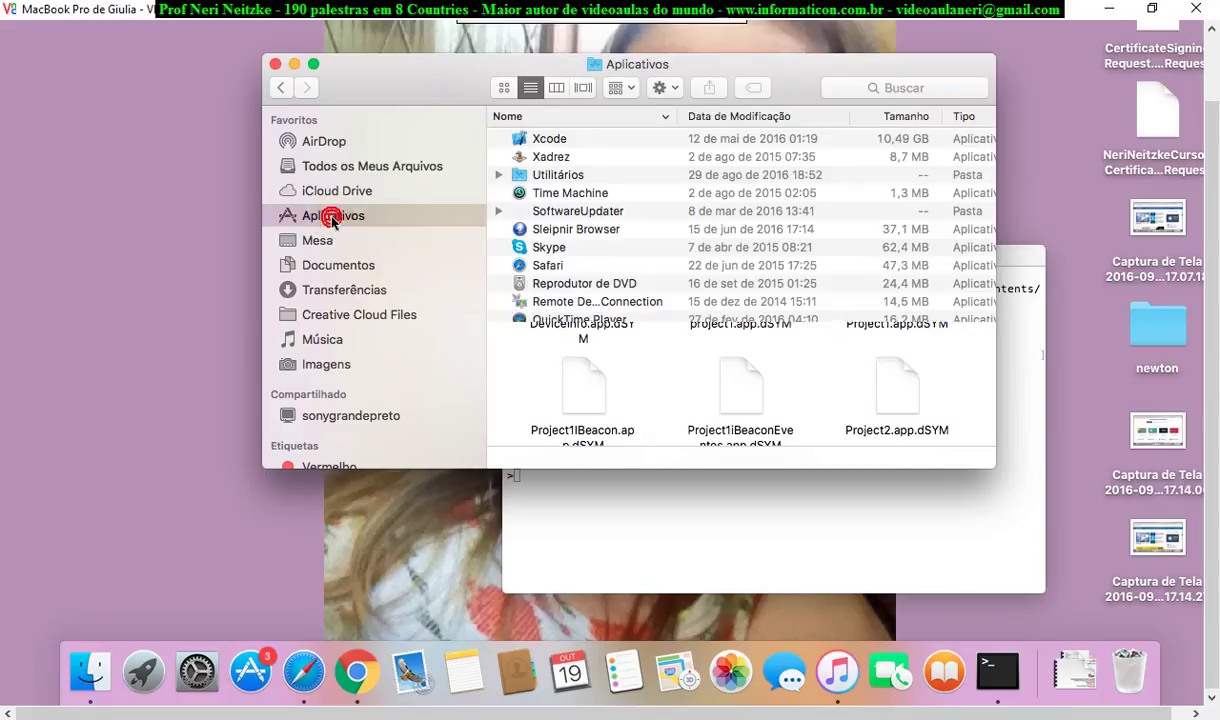
double_click(560, 138)
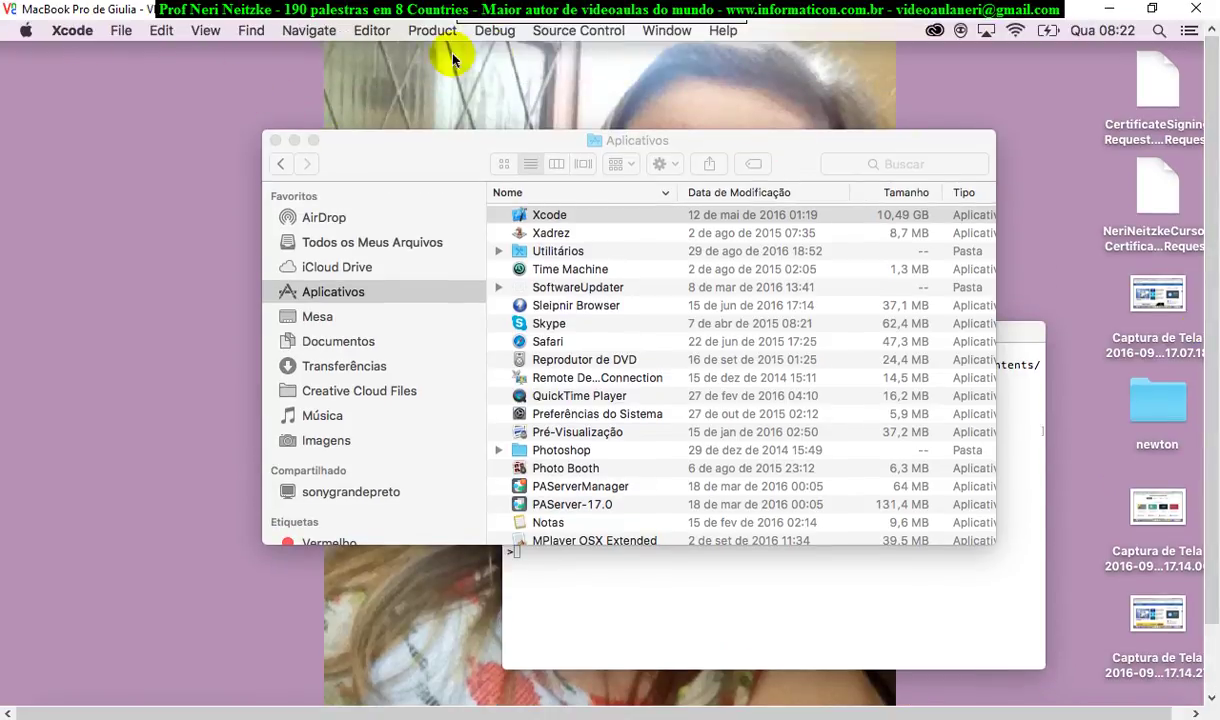
Open Window > Devices to view the iPhone 4S (iOS 9.3.1) and its installed Anotacoes app
click(672, 35)
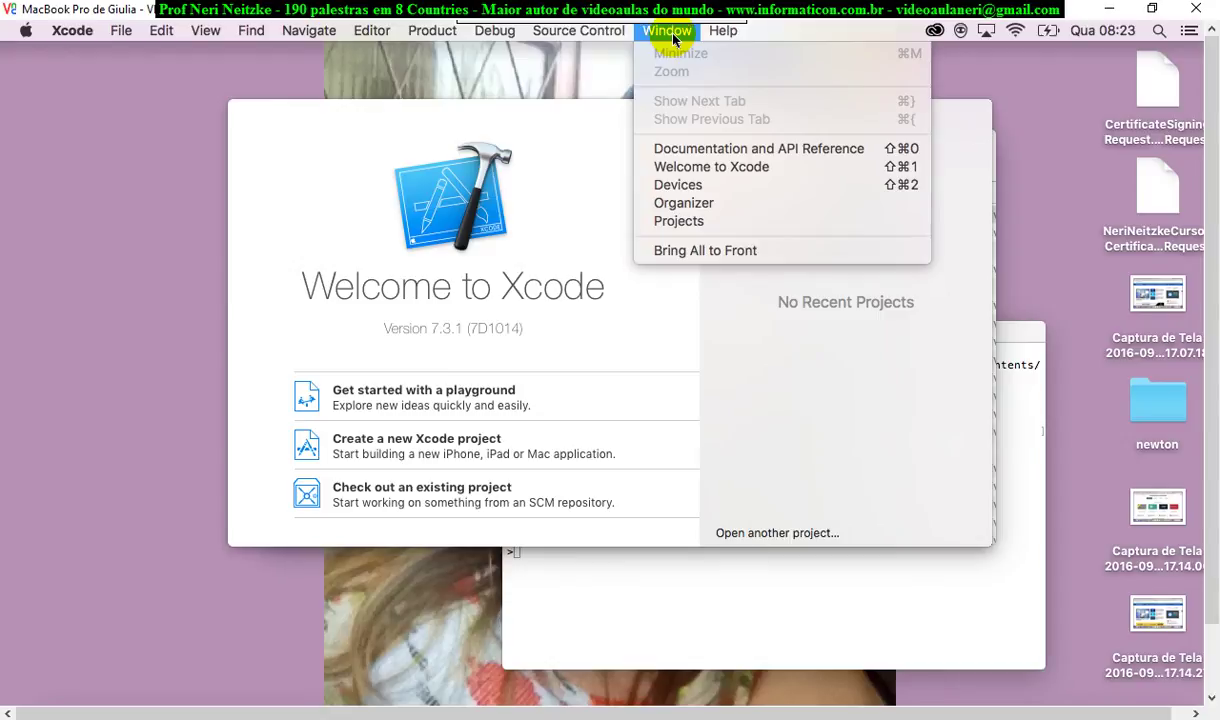
click(714, 185)
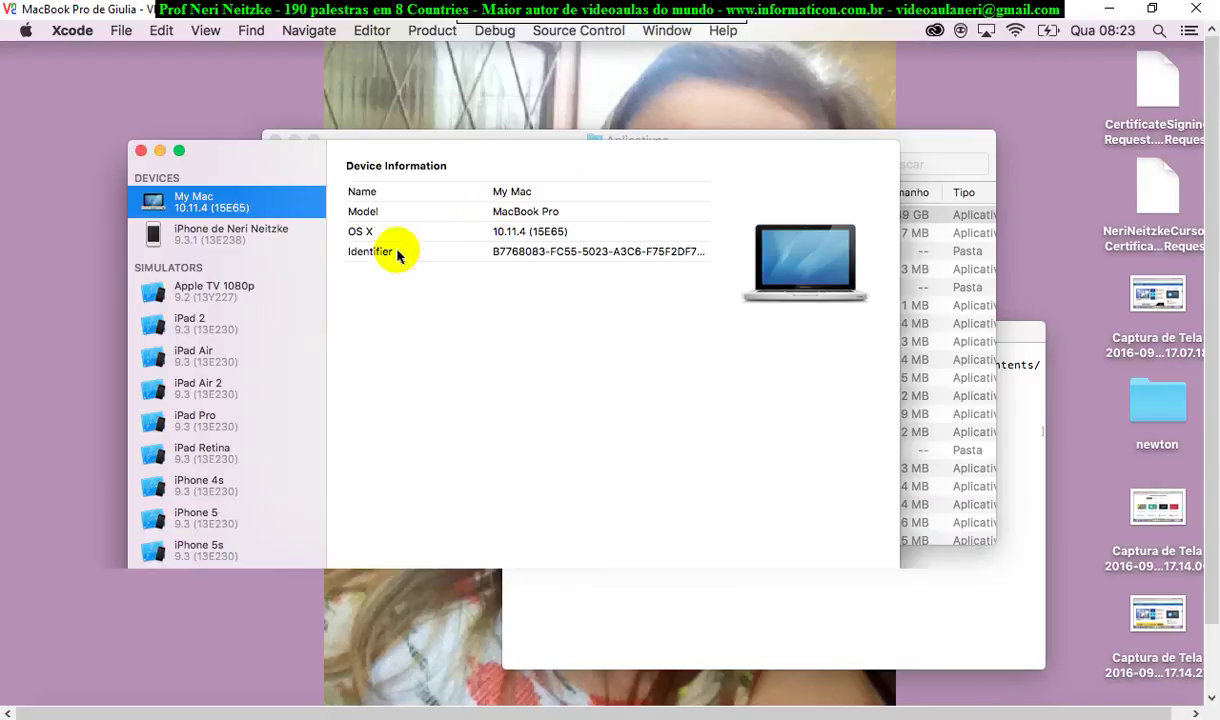
click(208, 235)
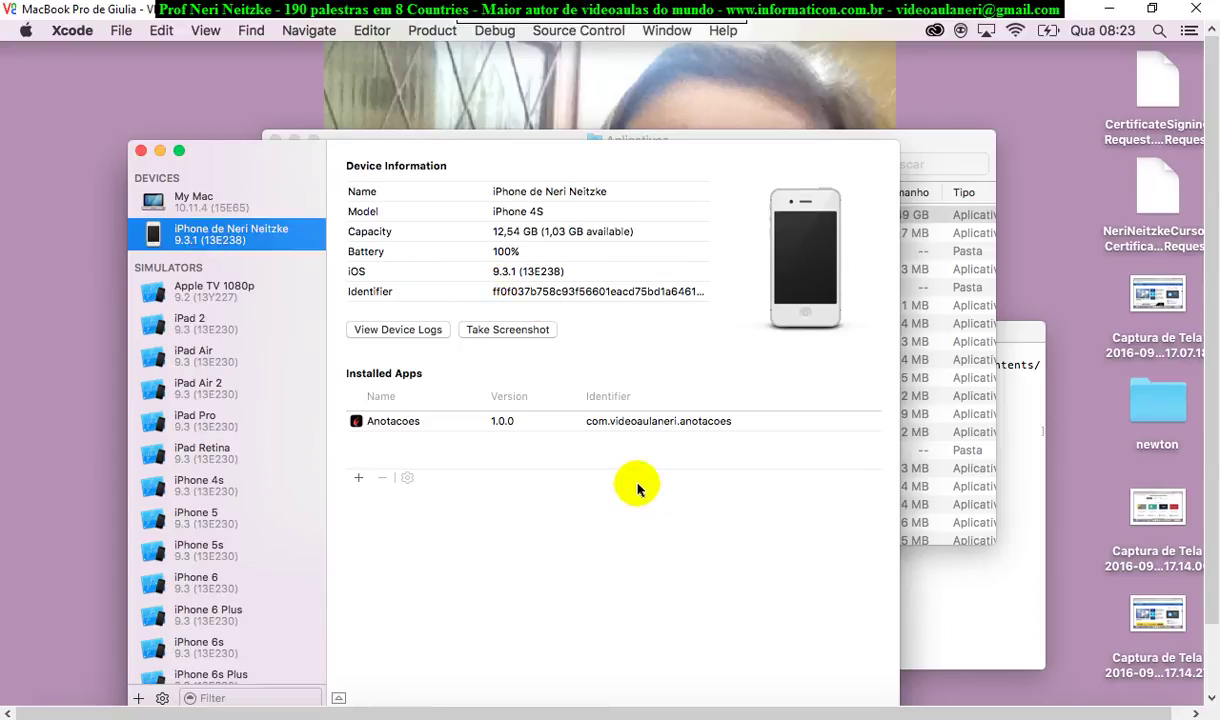
click(386, 425)
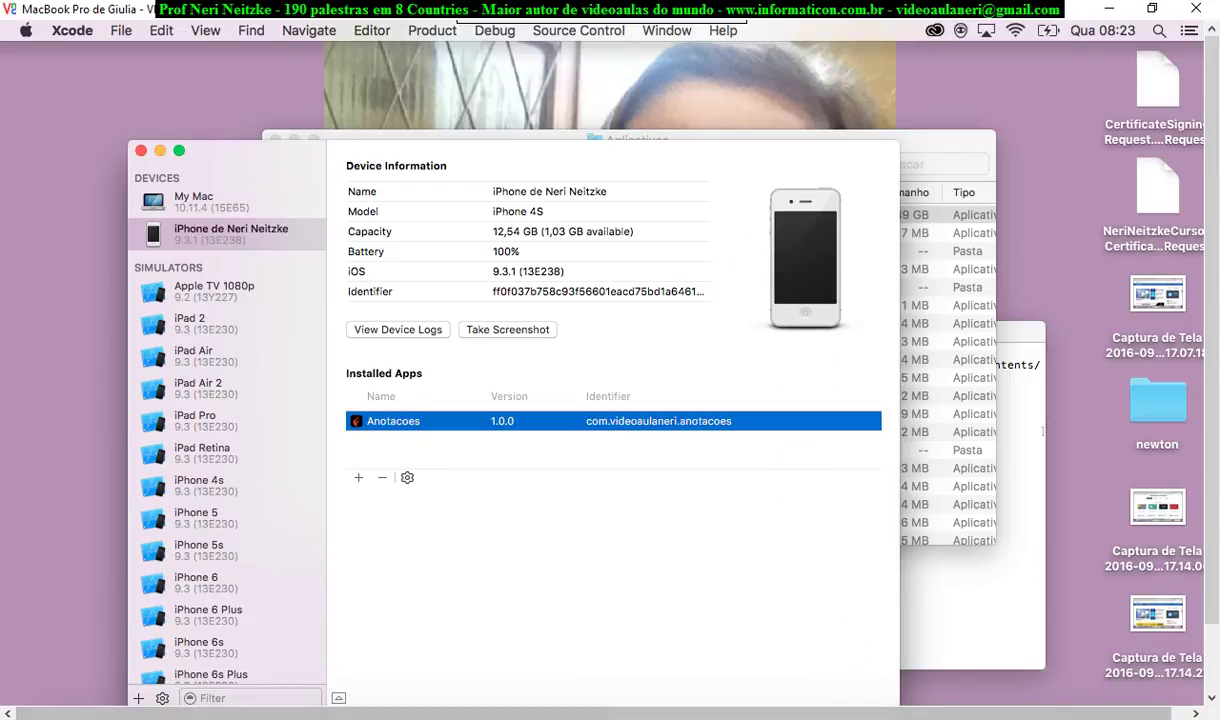
key(alt+Tab)
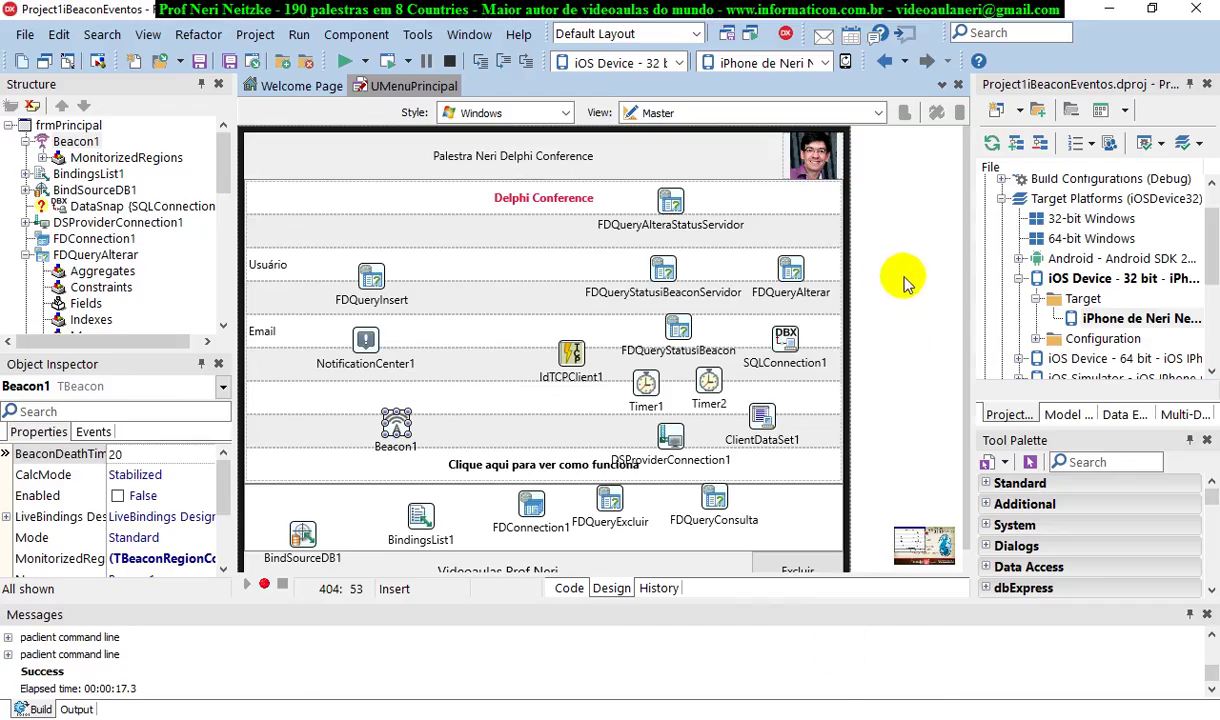
Test the iOS IPhone connection profile twice, confirming it reaches 192.168.0.102:64211, then show Provisioning
click(419, 35)
click(420, 35)
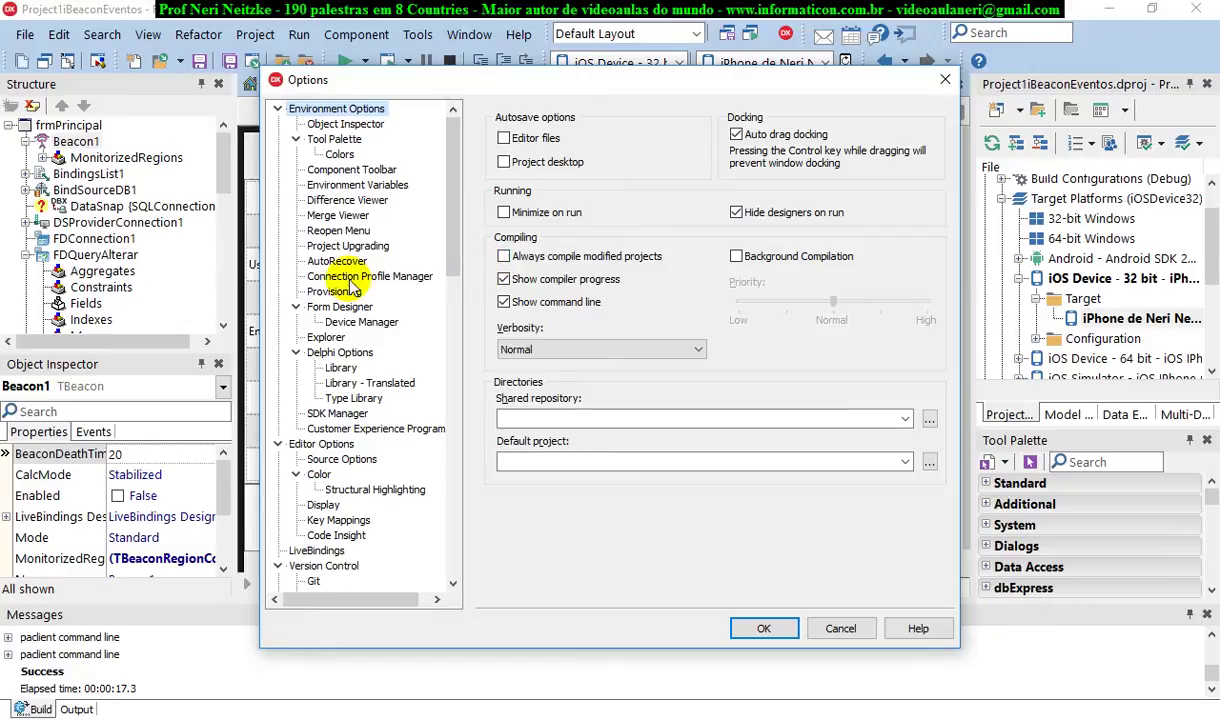
click(335, 276)
click(541, 163)
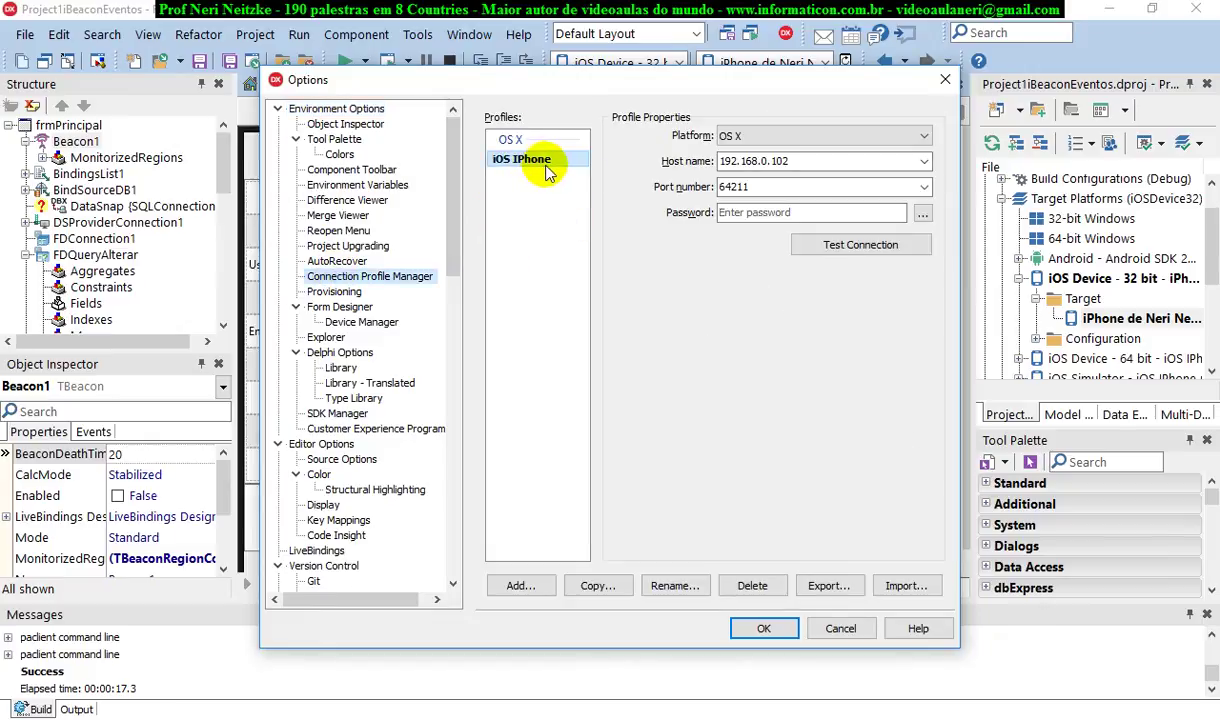
click(845, 244)
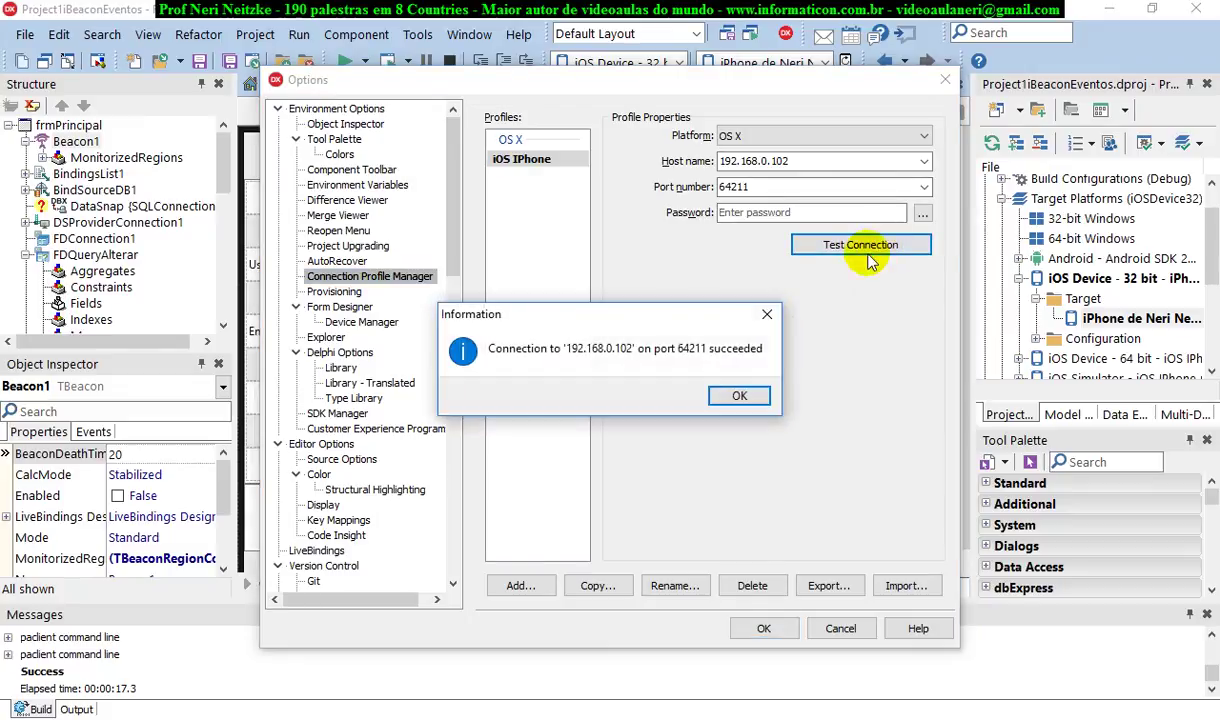
click(745, 397)
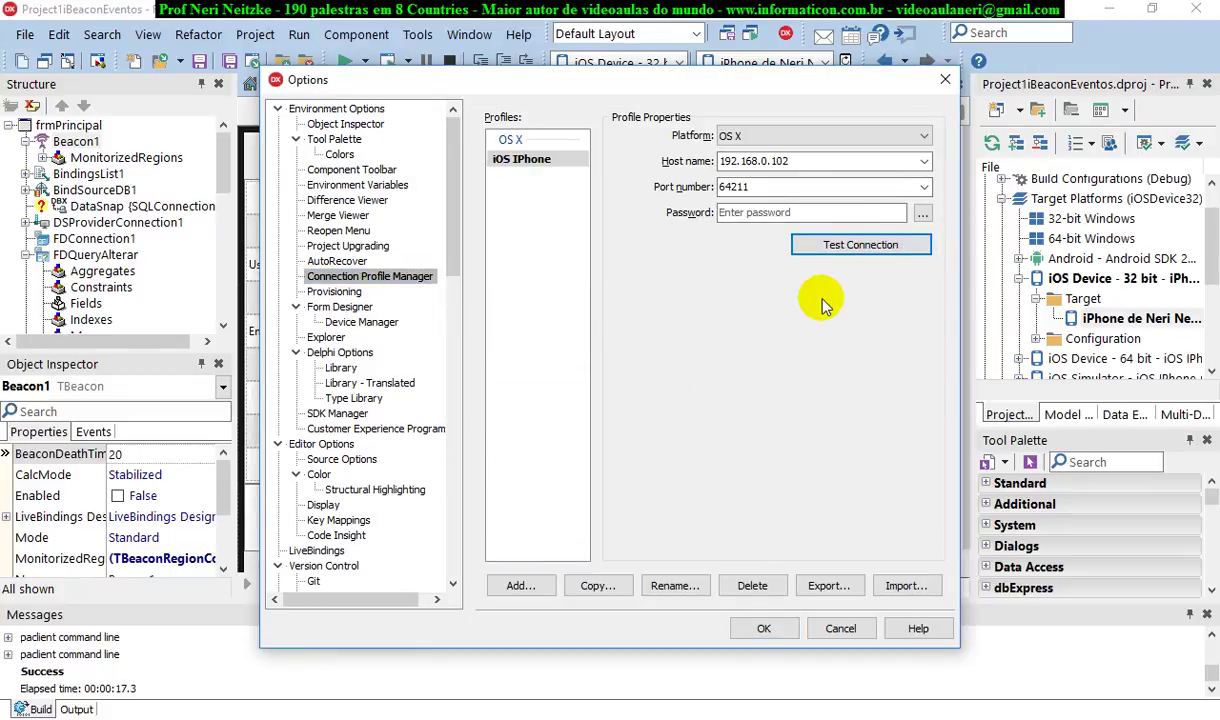
click(862, 244)
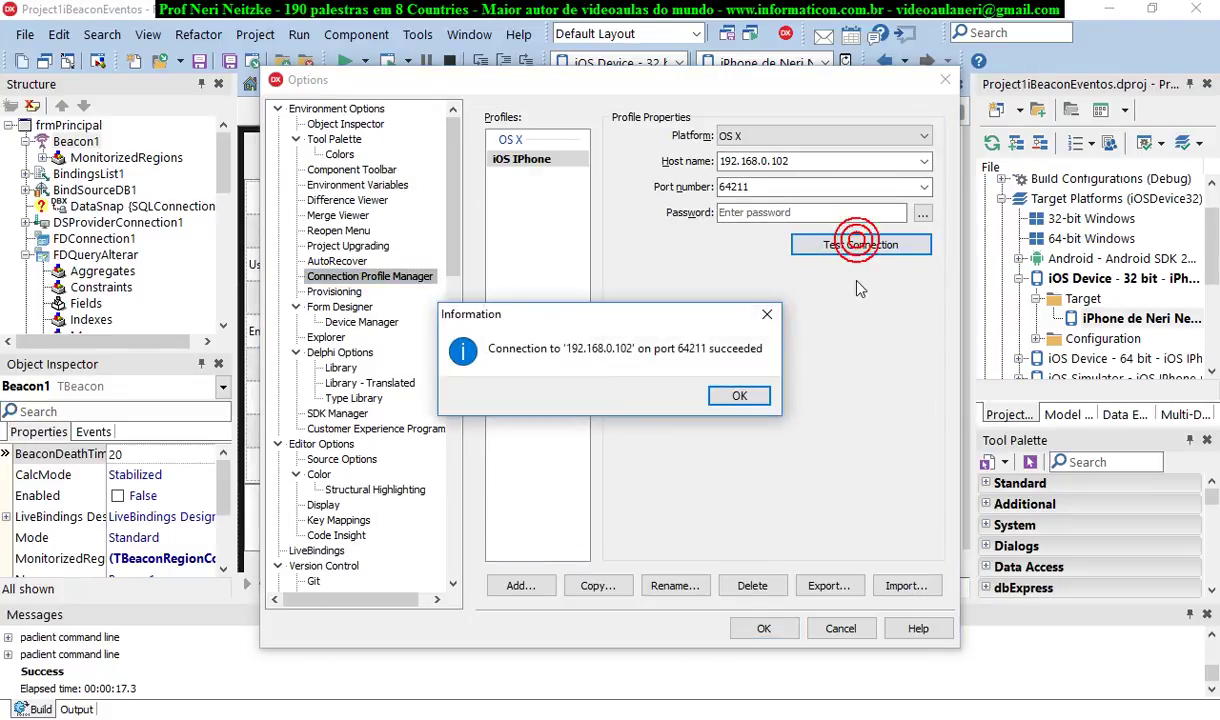
click(743, 395)
click(336, 292)
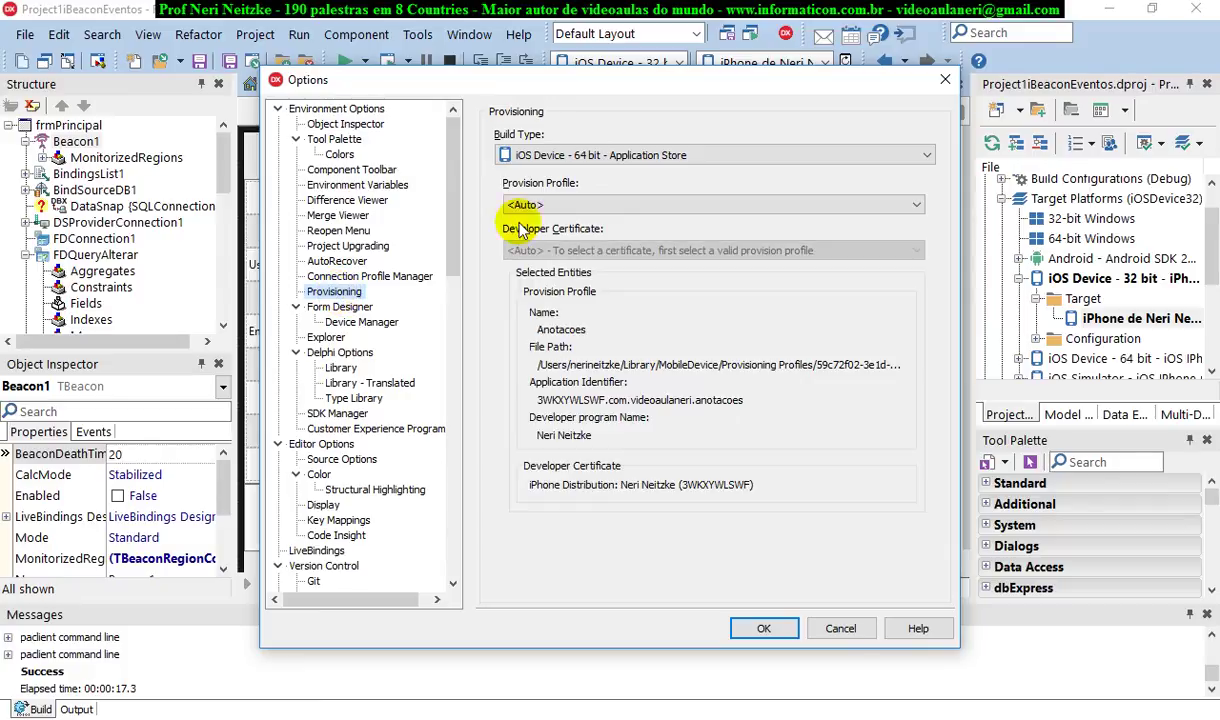
For the iOS Device - 32 bit - Development build type, choose Project1iBeaconEventos and the iPhone Developer certificate
click(698, 156)
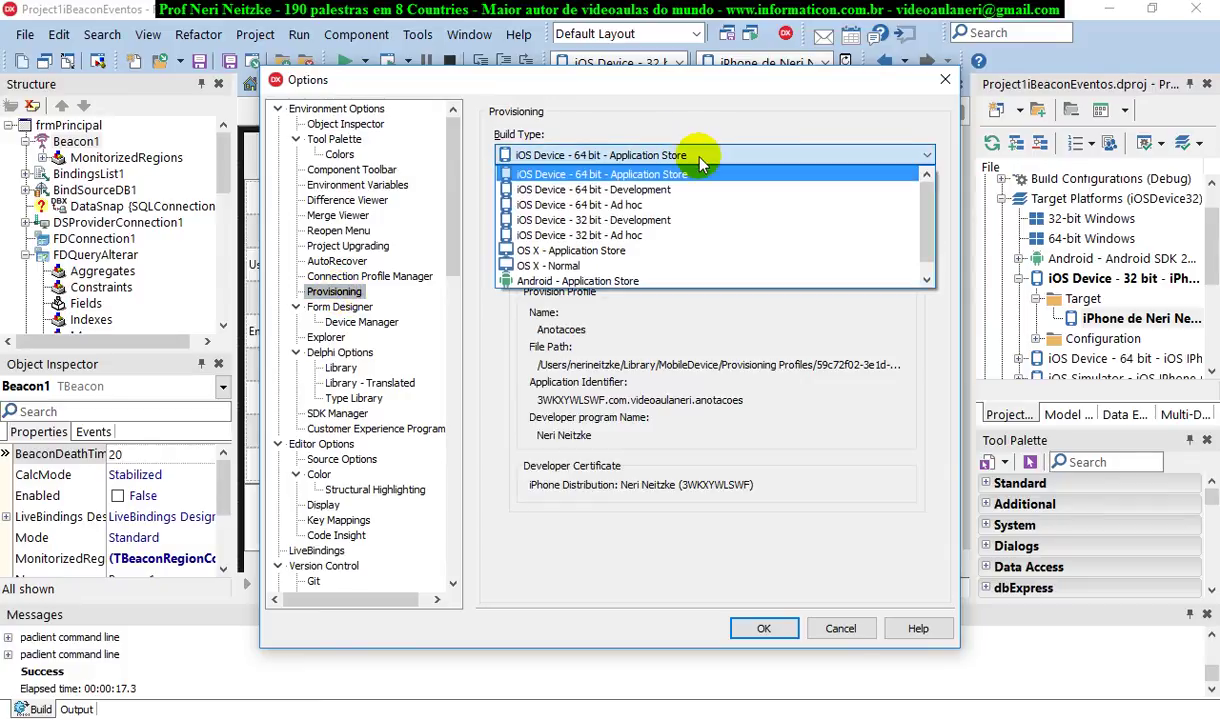
click(645, 220)
click(634, 205)
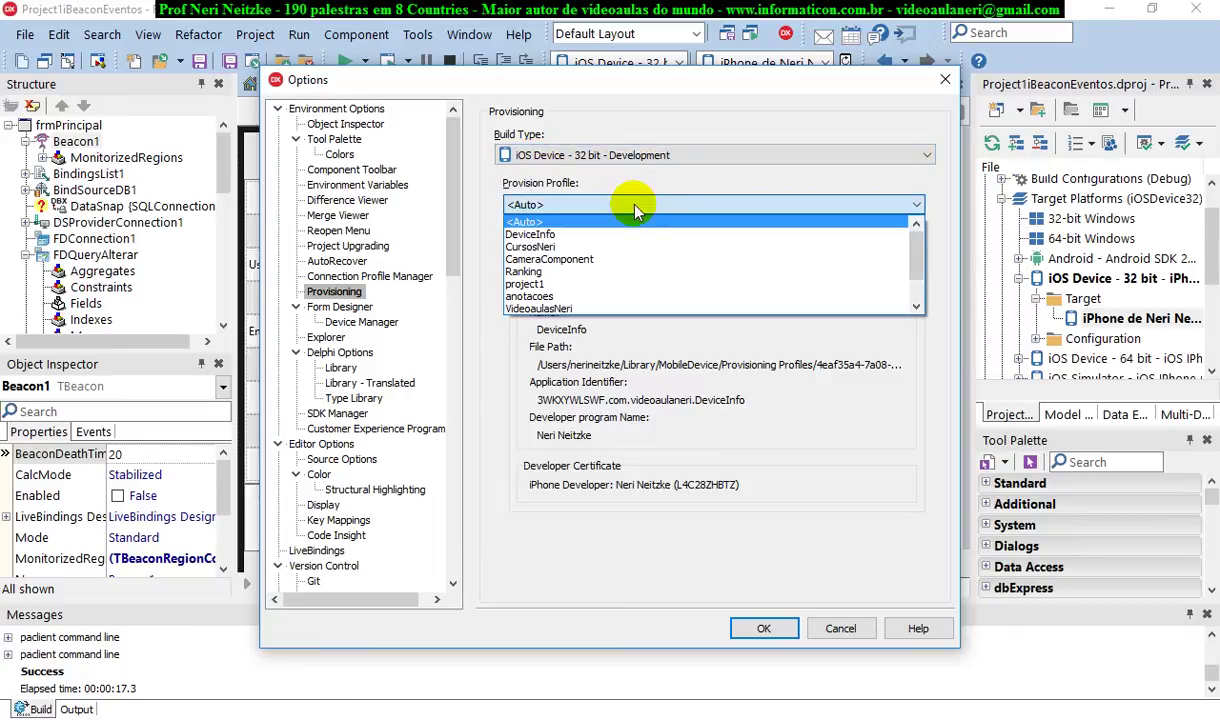
drag(915, 251, 916, 275)
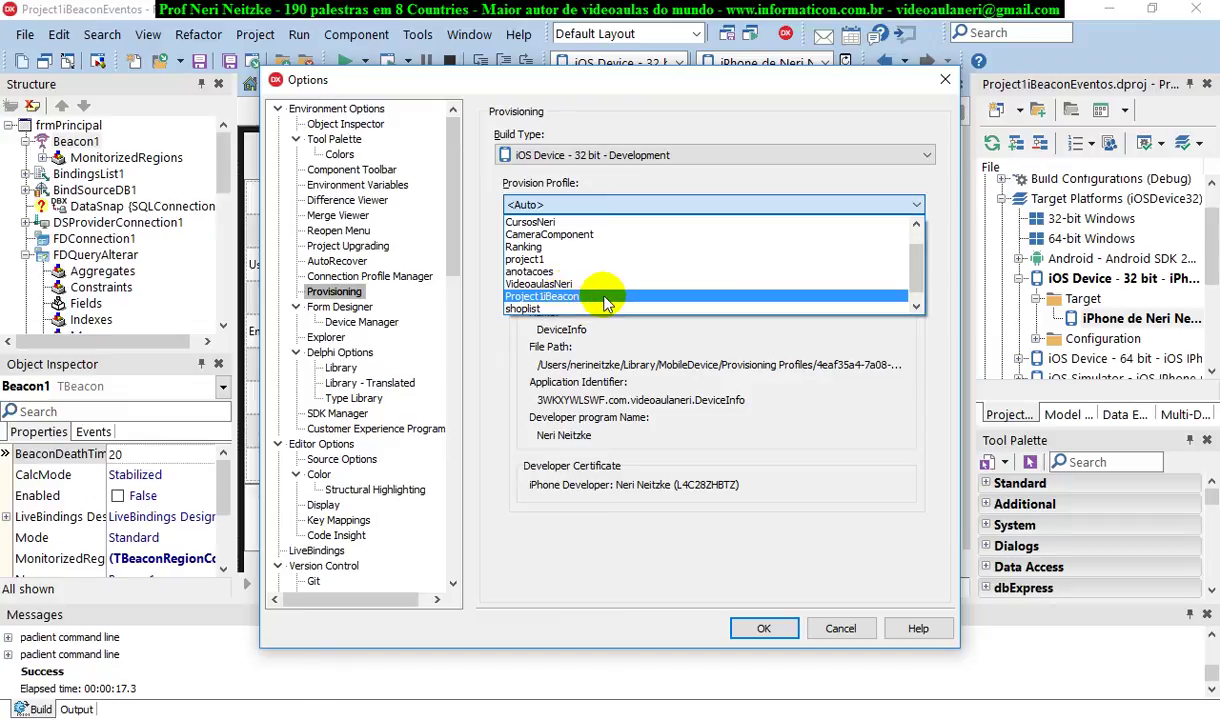
scroll(912, 248, up, 2)
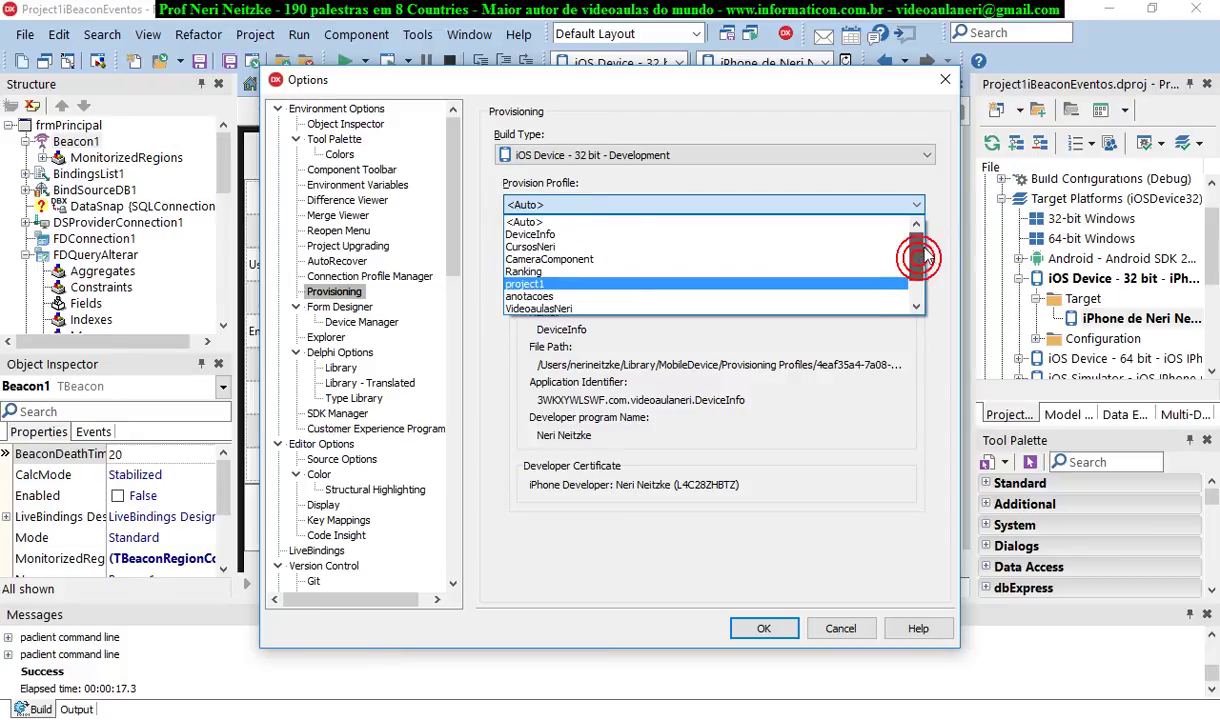
scroll(928, 265, down, 1)
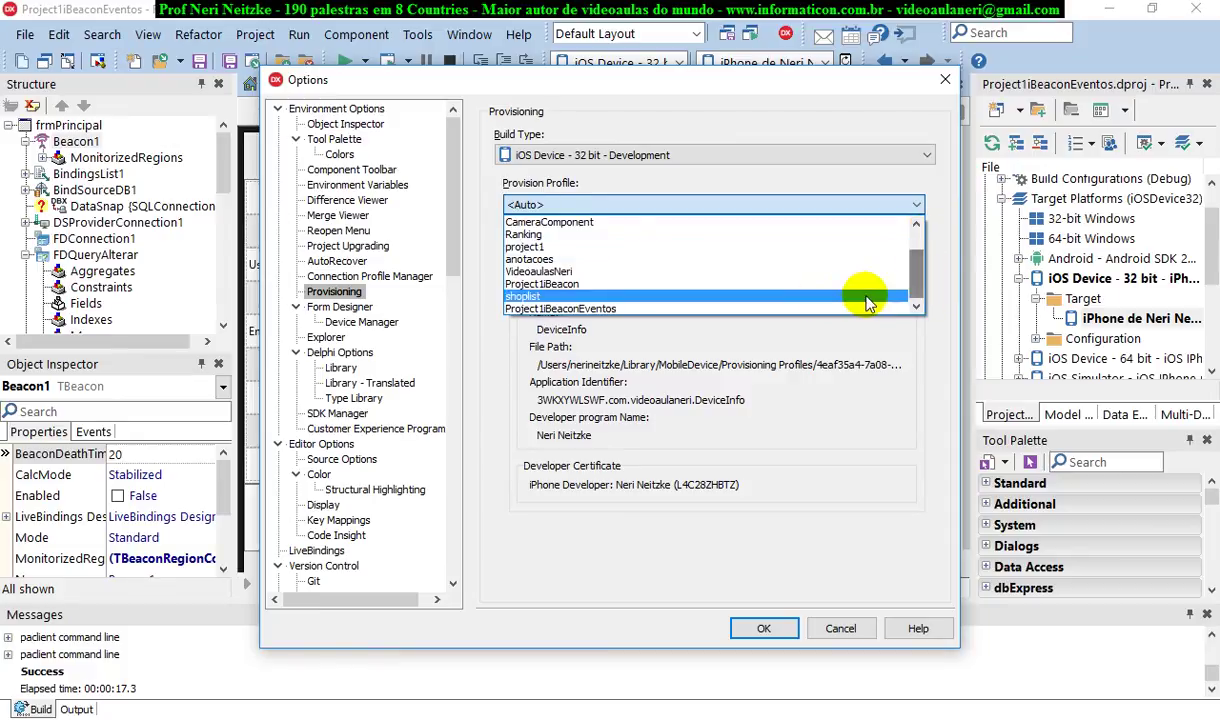
click(588, 312)
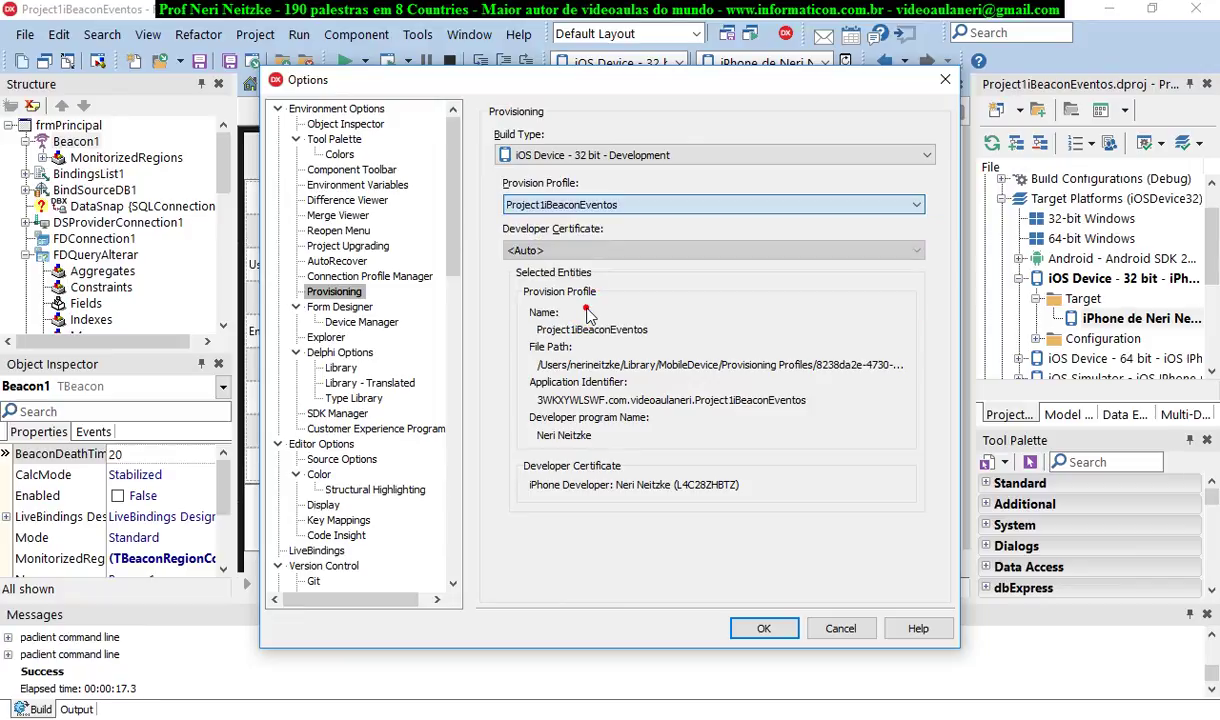
click(665, 252)
click(618, 280)
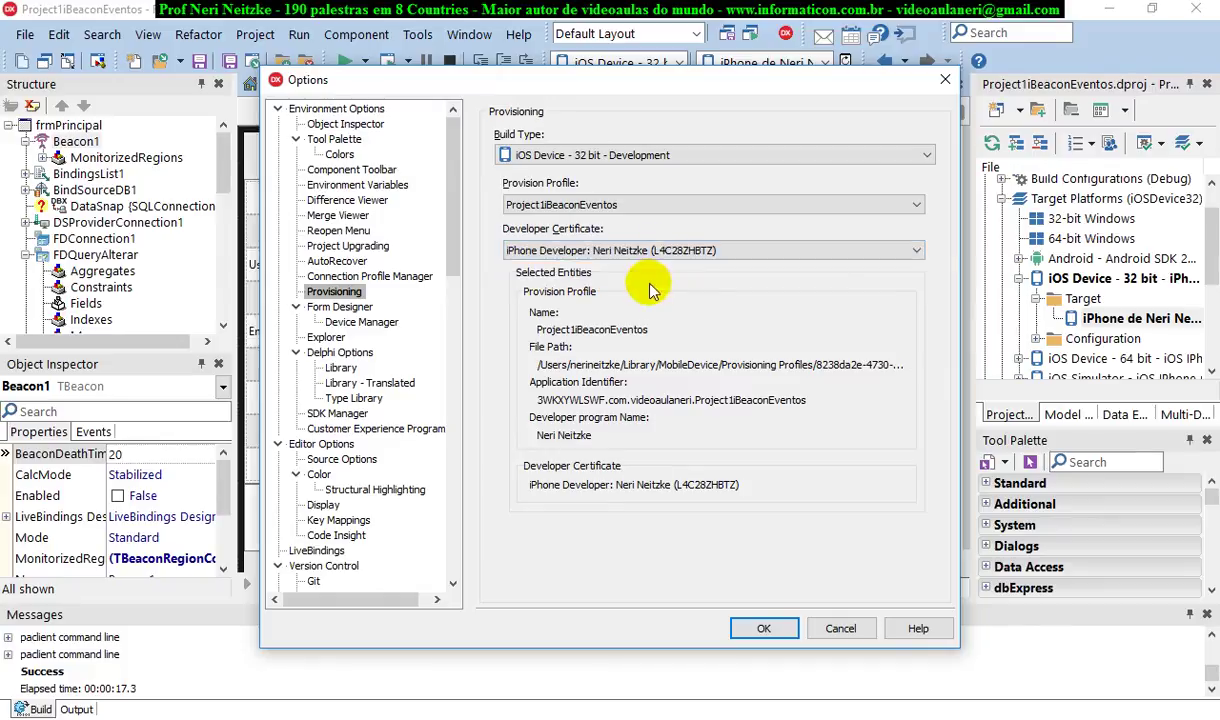
Save the provisioning settings and reopen the IDE Options dialog
click(764, 628)
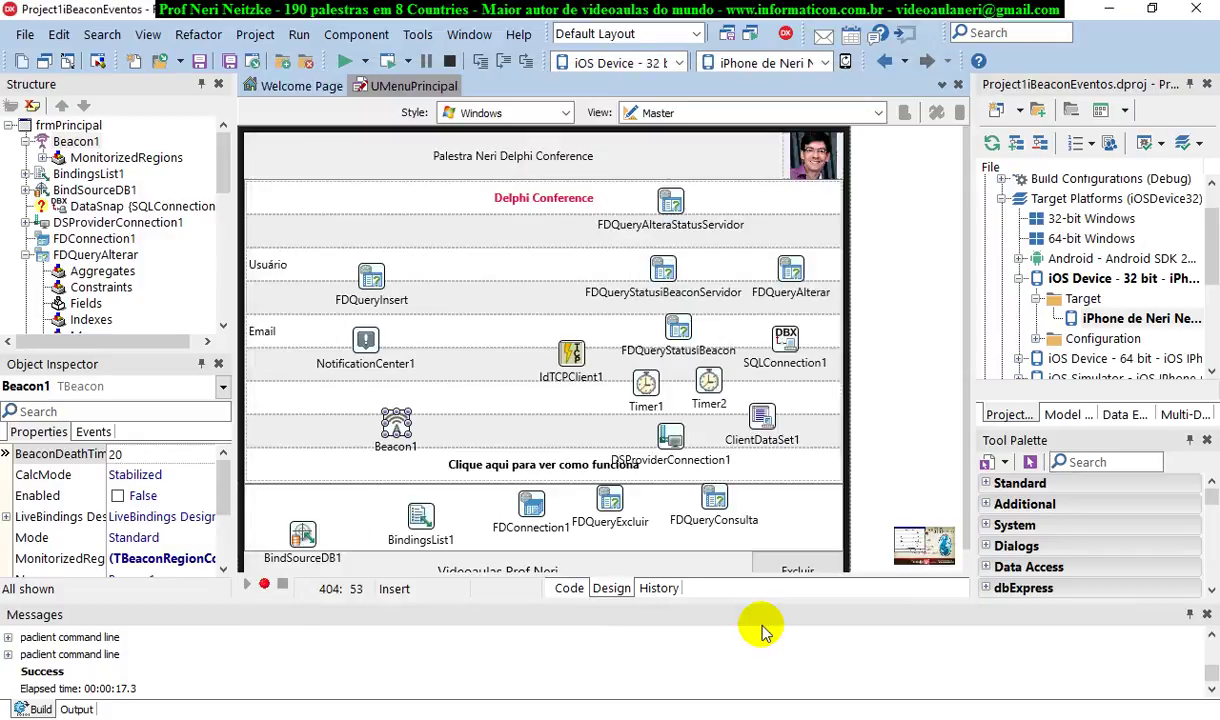
drag(1212, 255, 1213, 213)
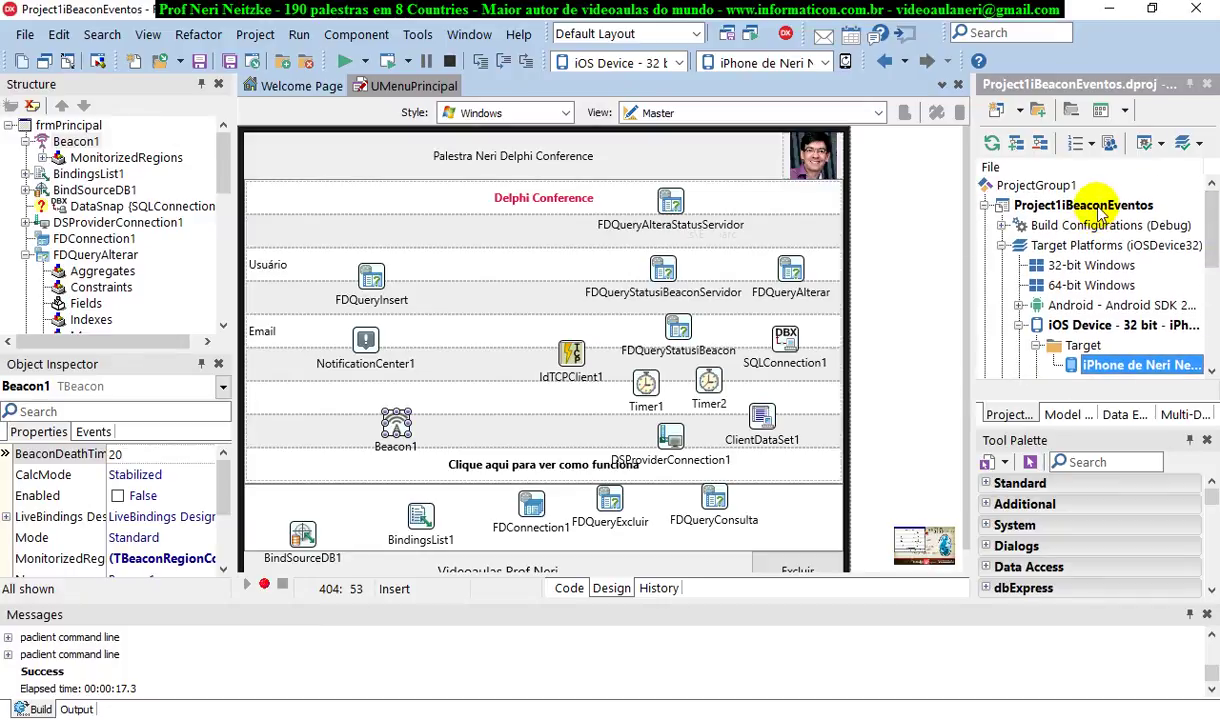
click(422, 36)
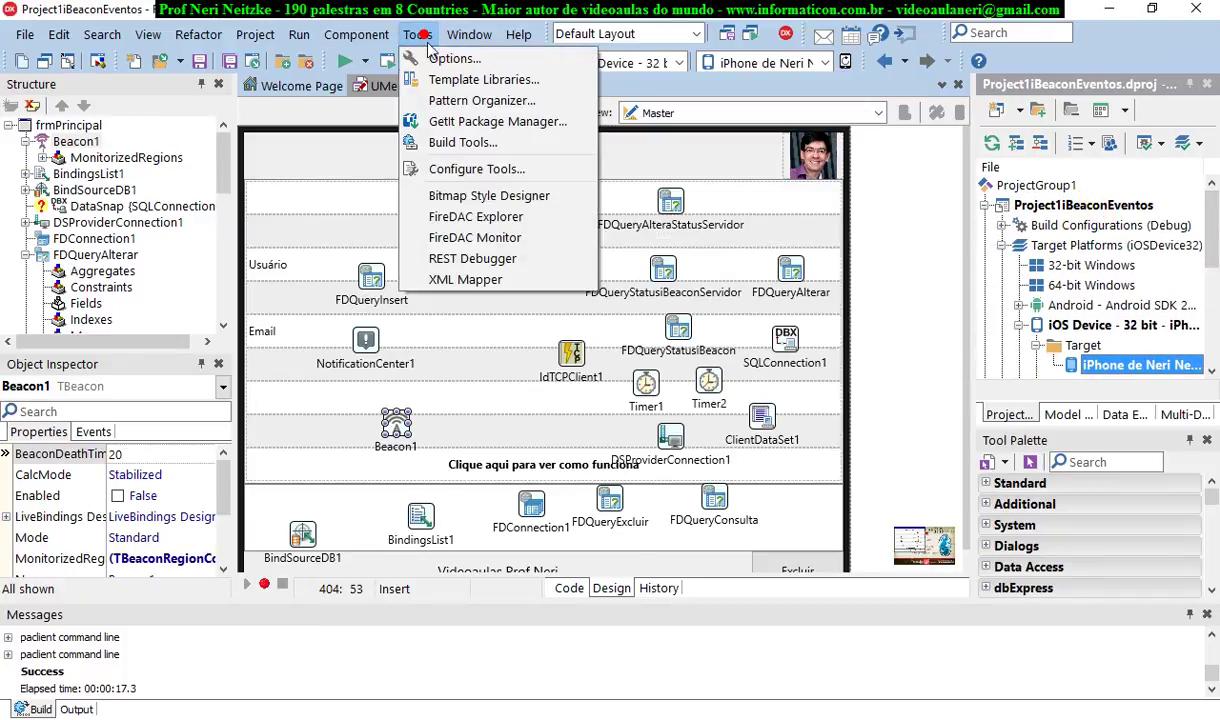
click(430, 58)
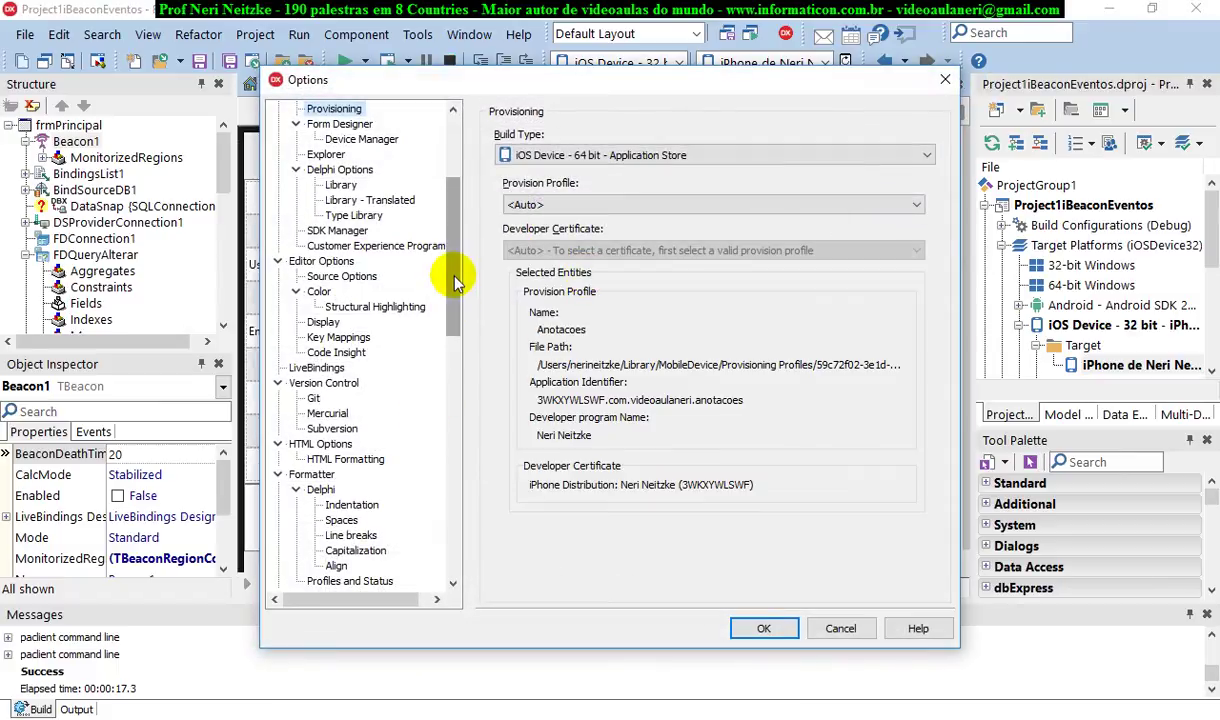
drag(455, 247, 490, 199)
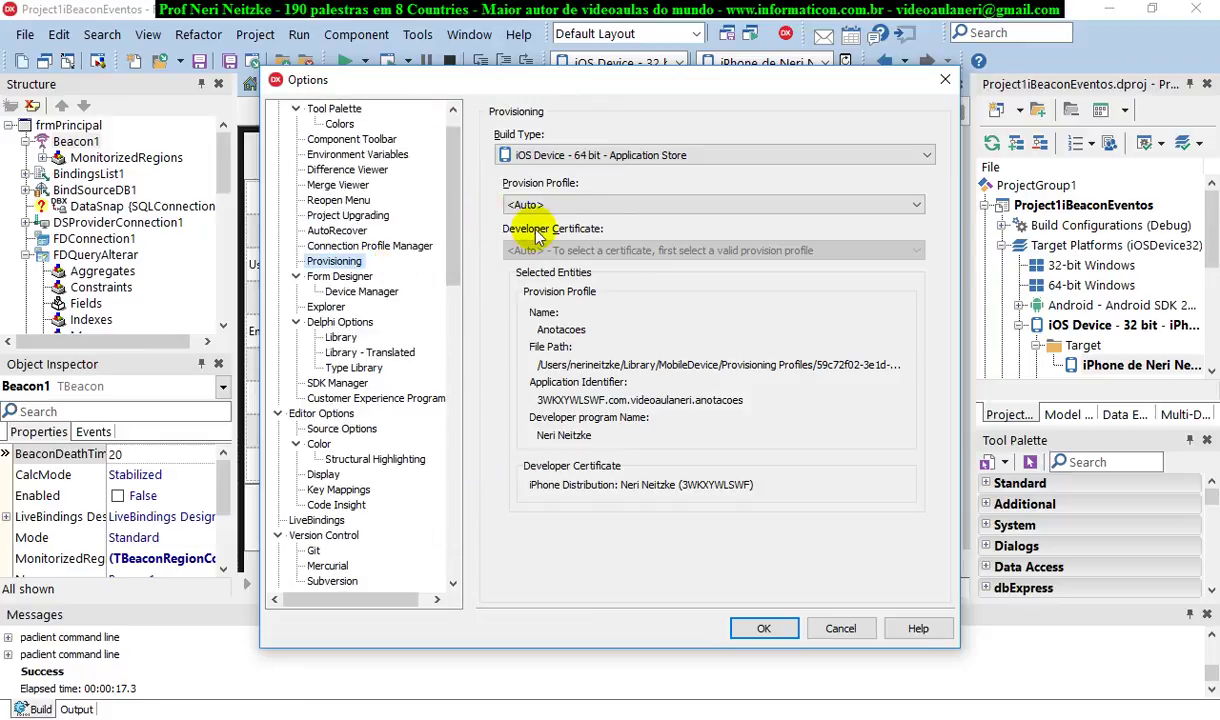
Recheck that iOS Device 32-bit Development uses Project1iBeaconEventos, then cancel the Options dialog
click(595, 158)
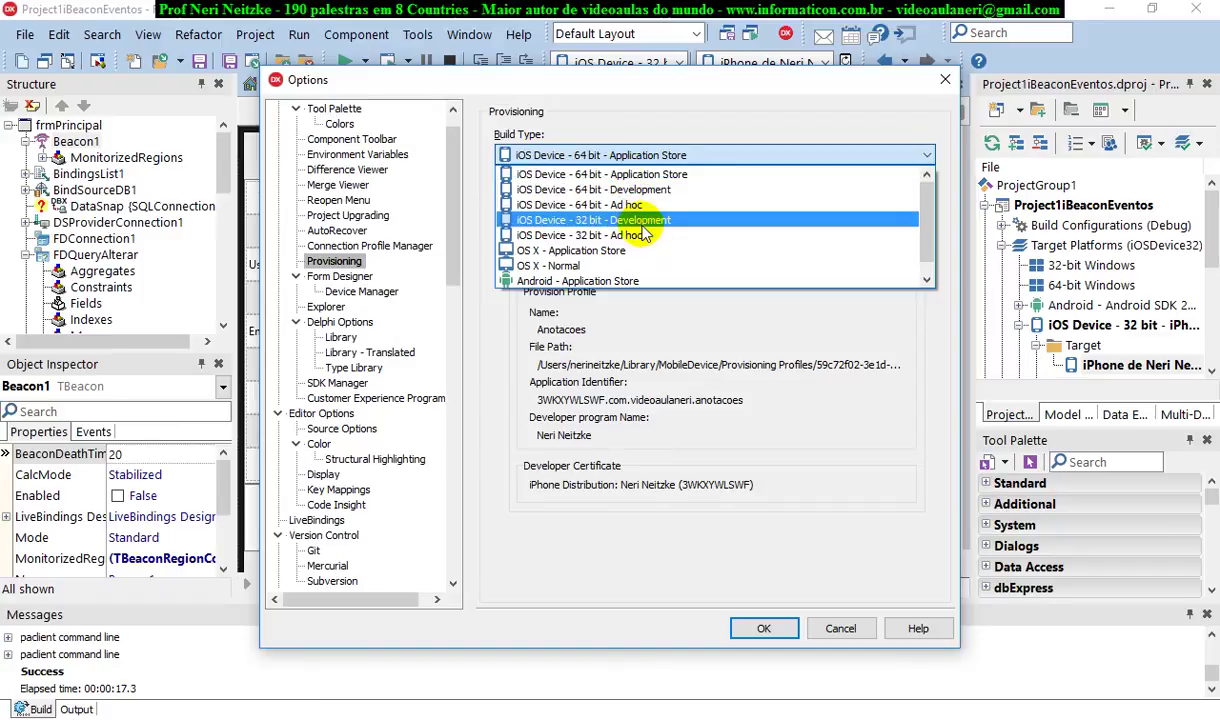
click(630, 220)
click(612, 204)
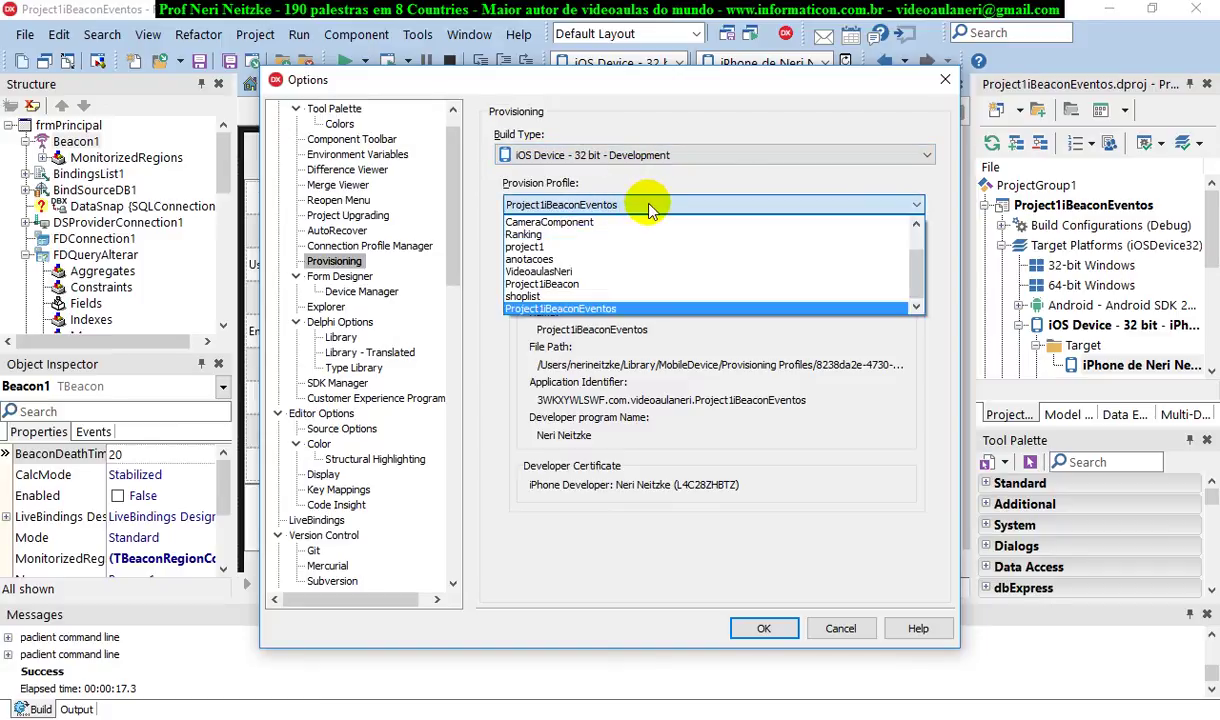
click(647, 203)
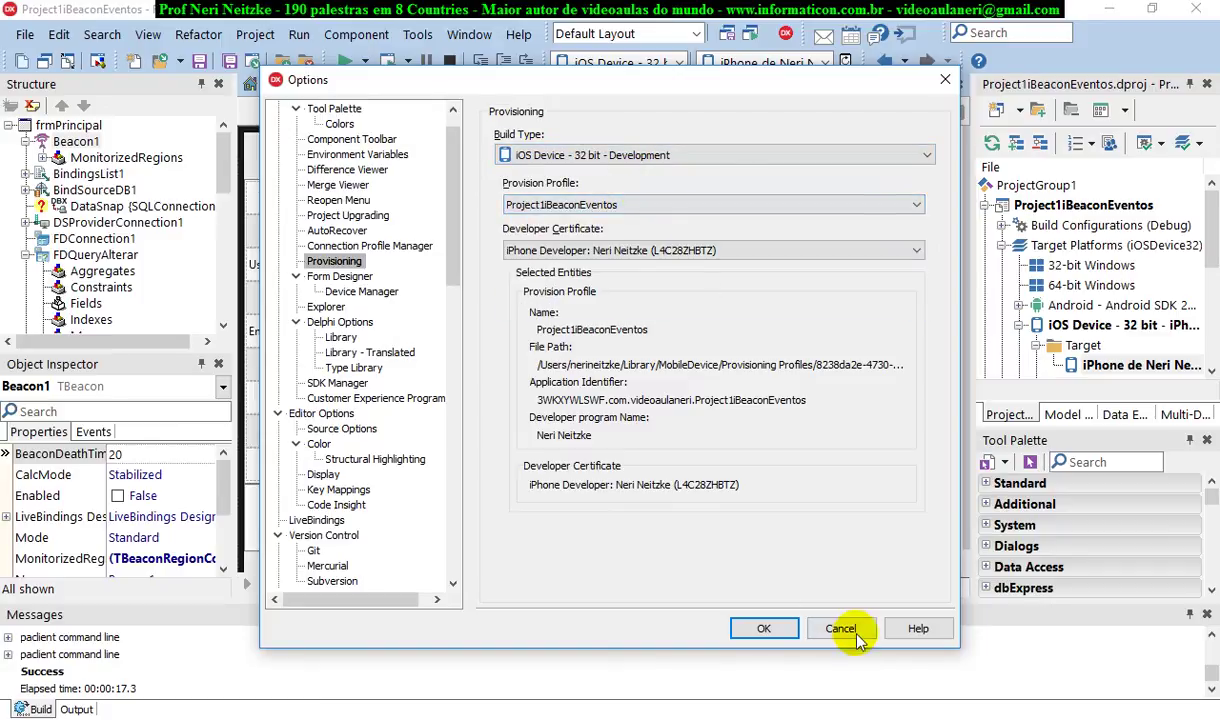
click(840, 628)
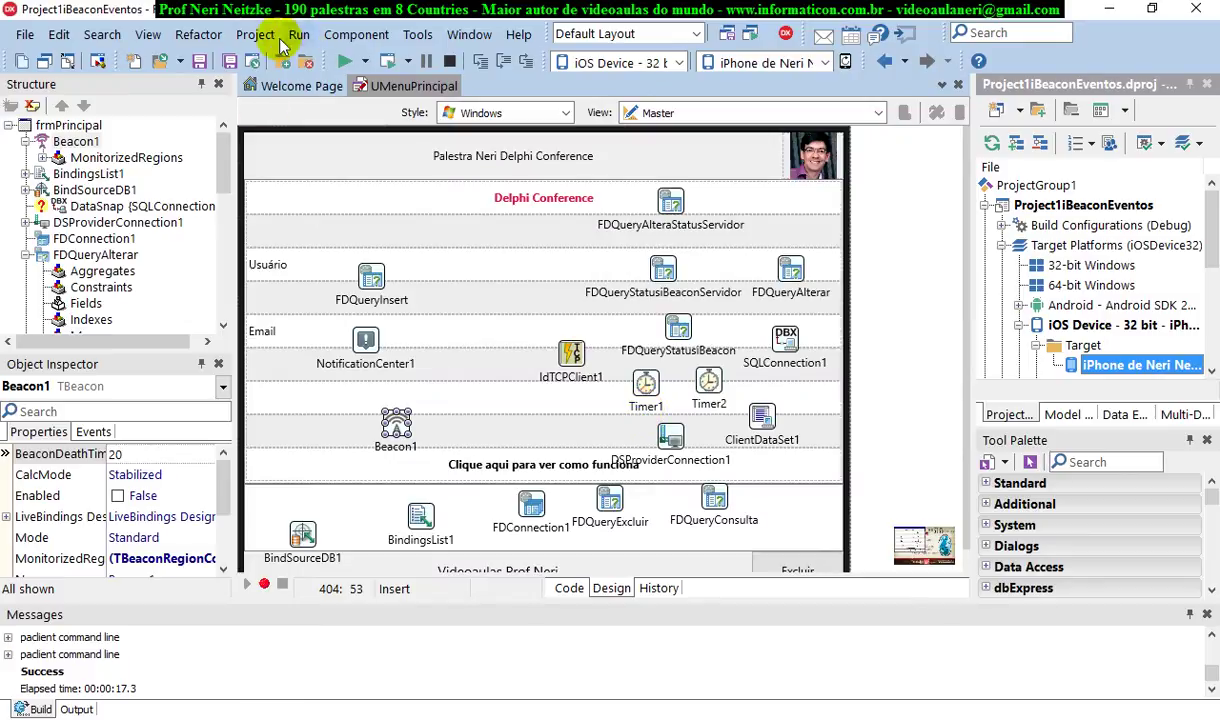
click(255, 34)
Inspect the Version Info page in Project Options, then close it without saving
click(322, 542)
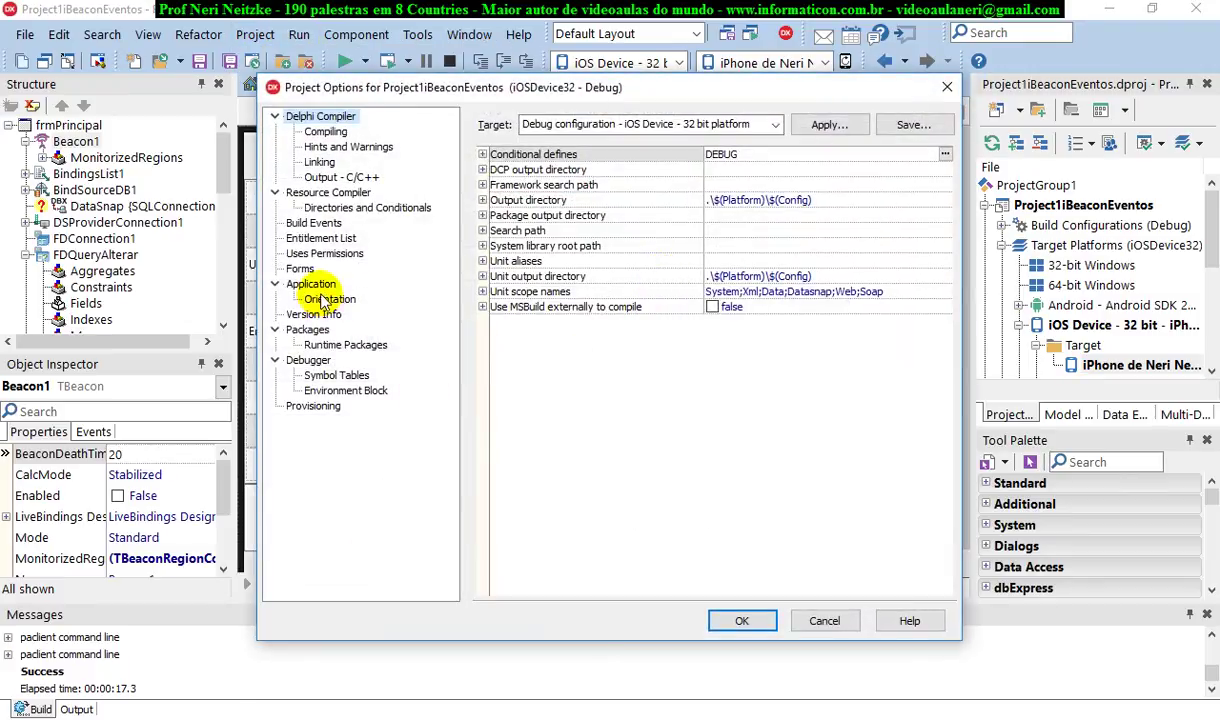
click(330, 314)
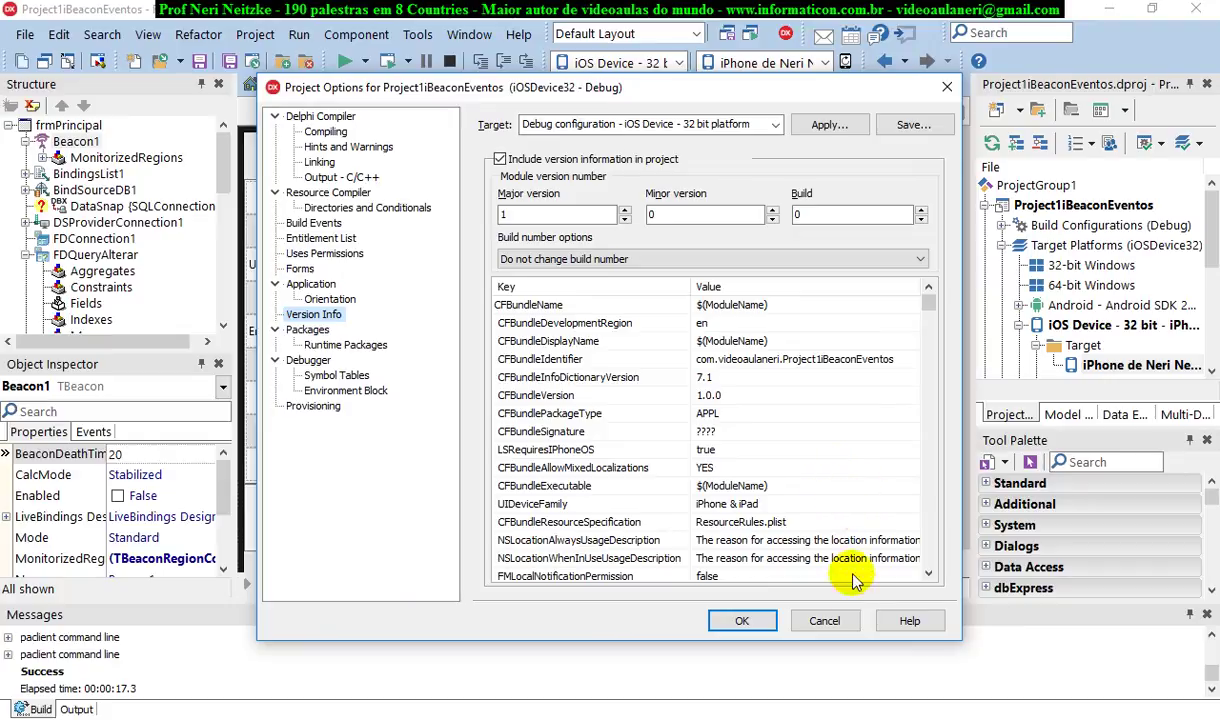
click(830, 620)
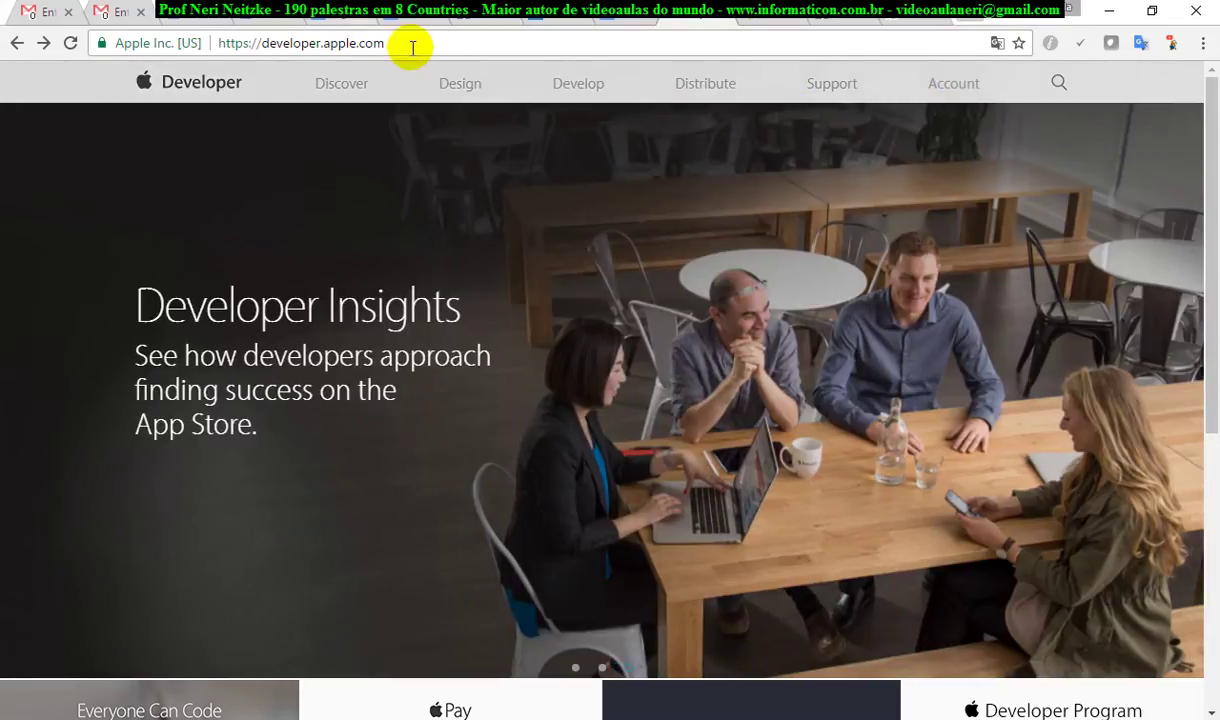
Sign in to the Apple Developer account with the Apple ID e-mail and password
click(413, 45)
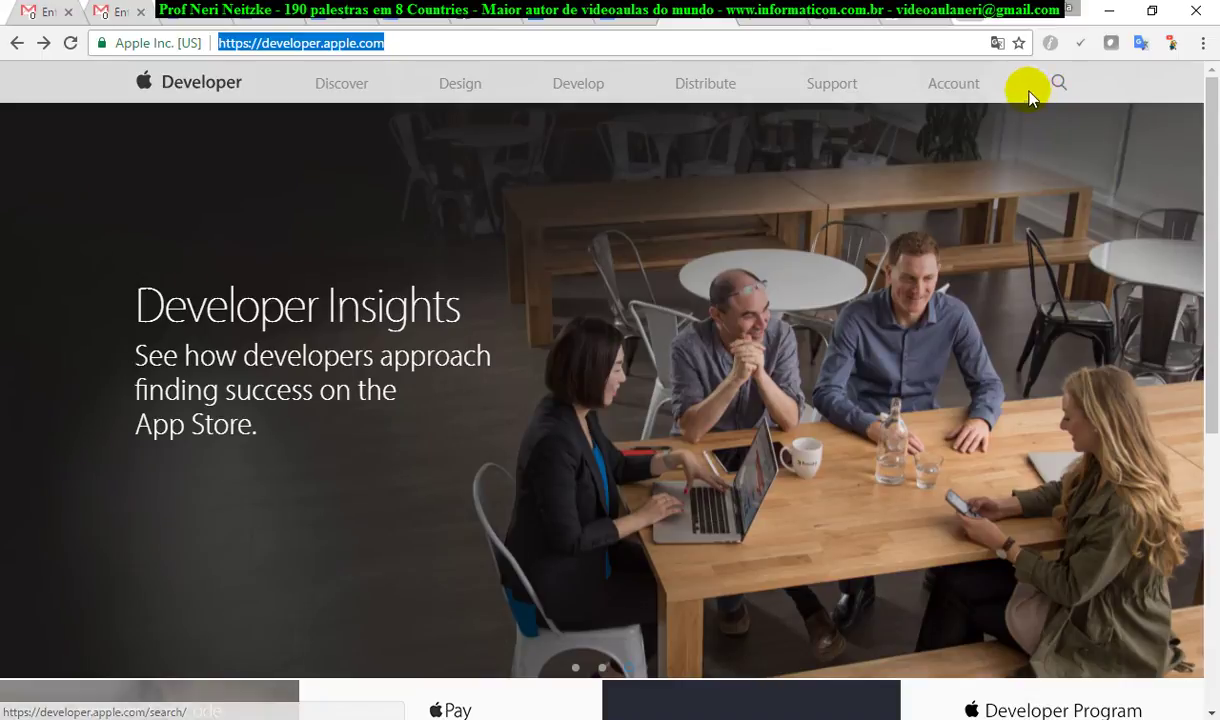
click(962, 84)
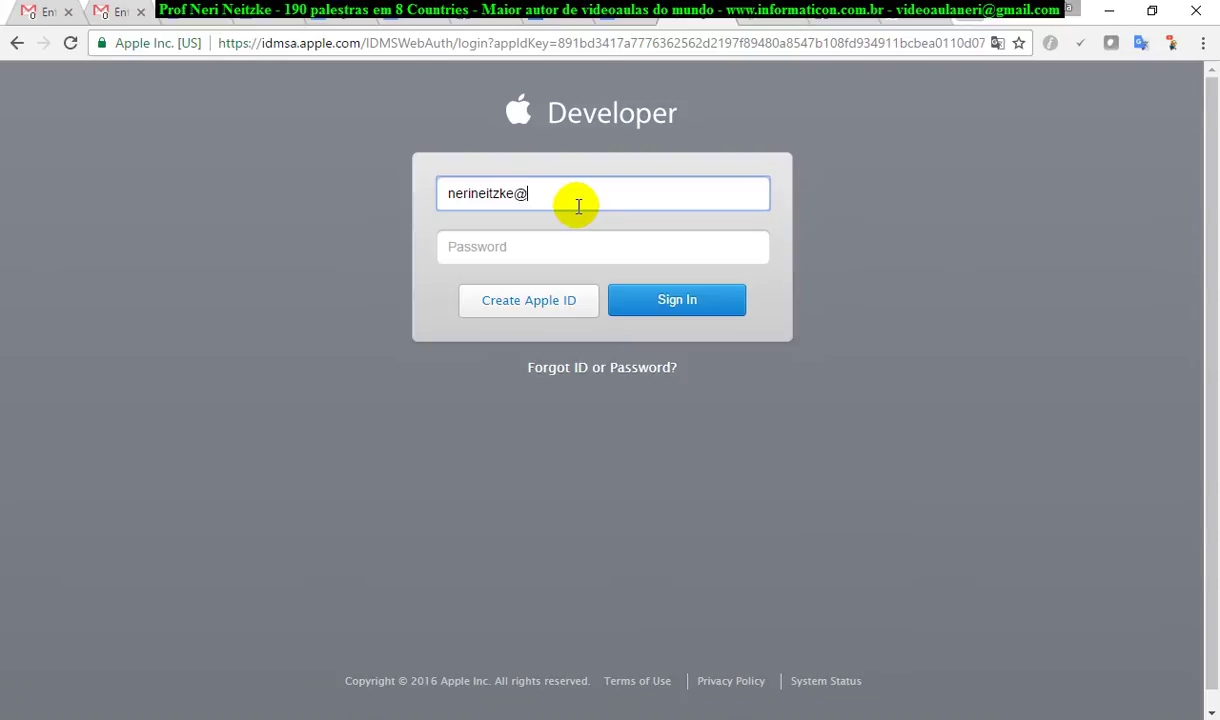
key(Tab)
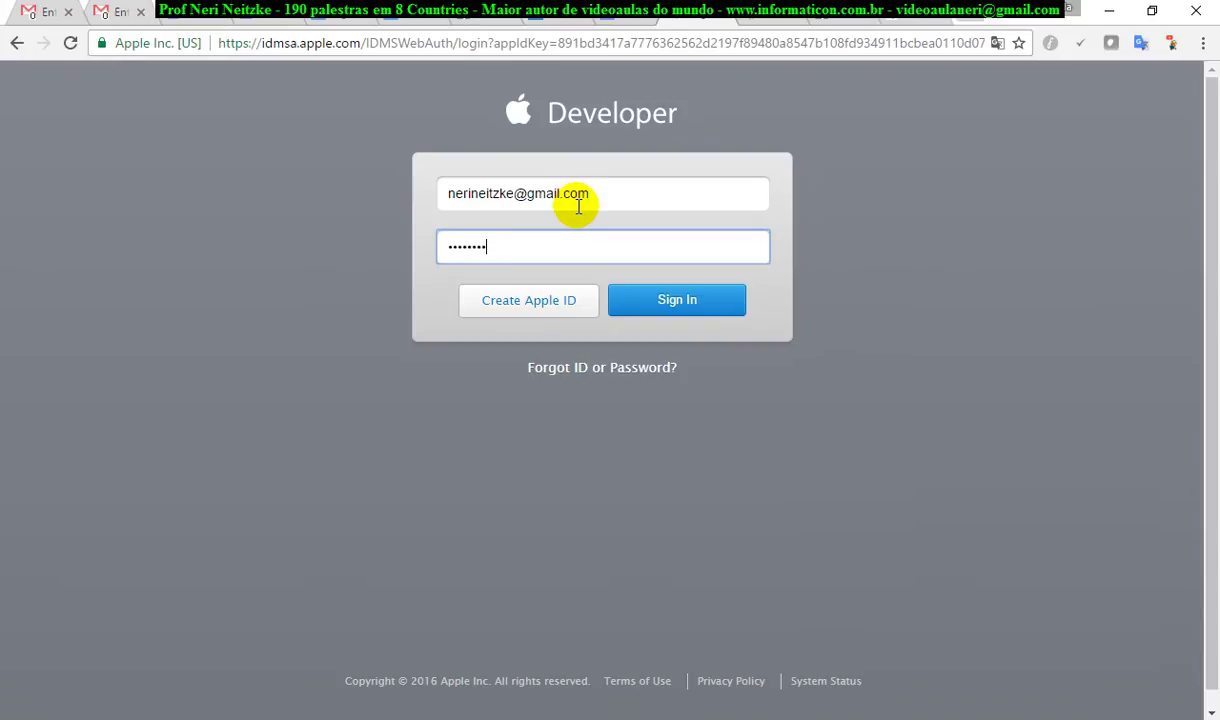
click(684, 308)
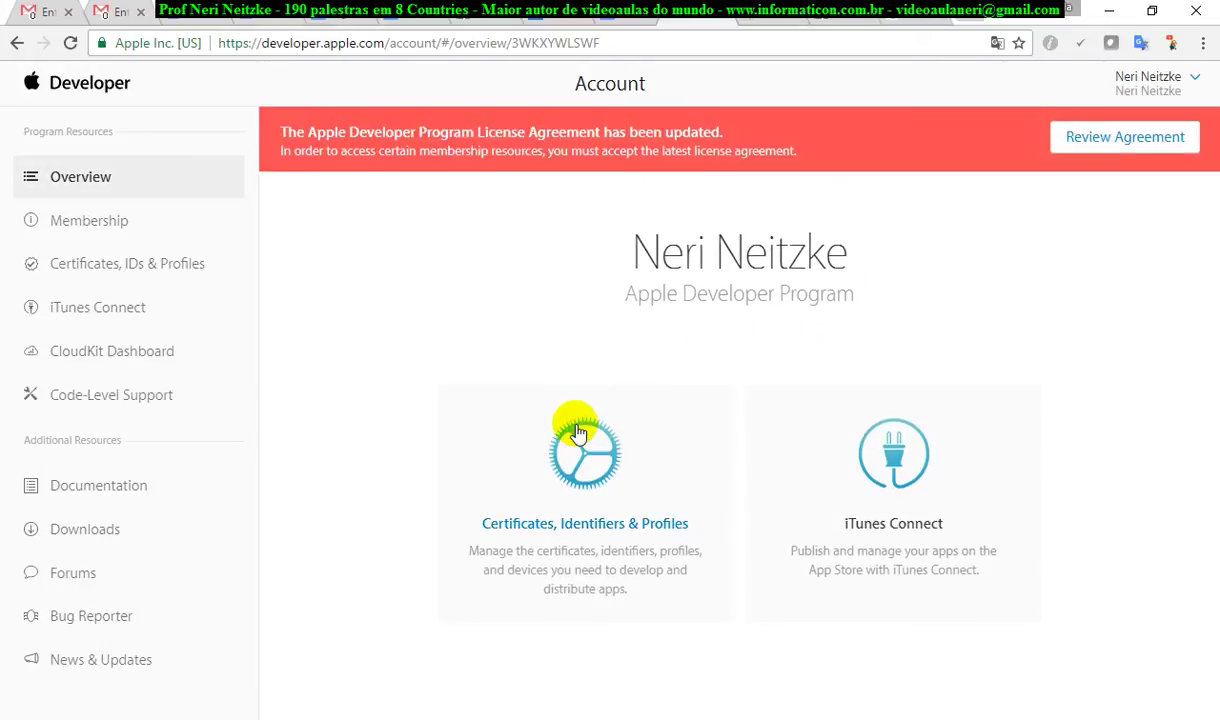
Open Certificates, Identifiers & Profiles, dismiss the license notice, and sort the empty certificate list by name
click(575, 445)
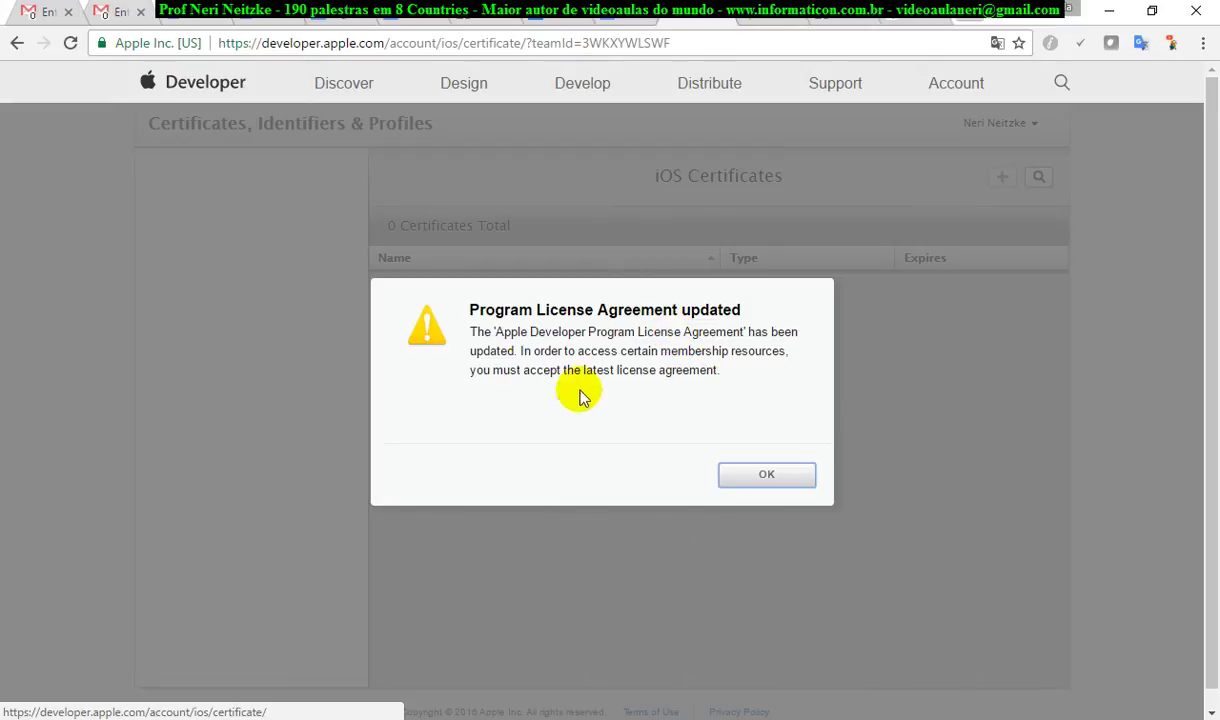
click(768, 476)
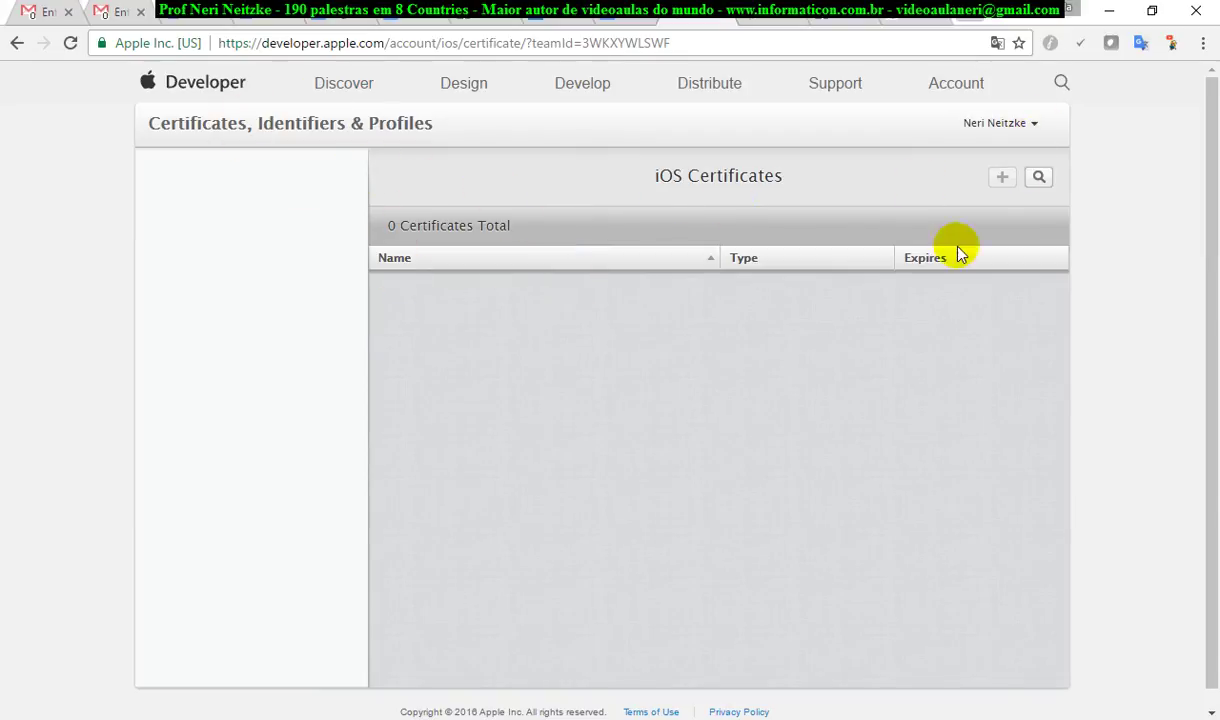
scroll(847, 436, down, 1)
scroll(847, 436, up, 1)
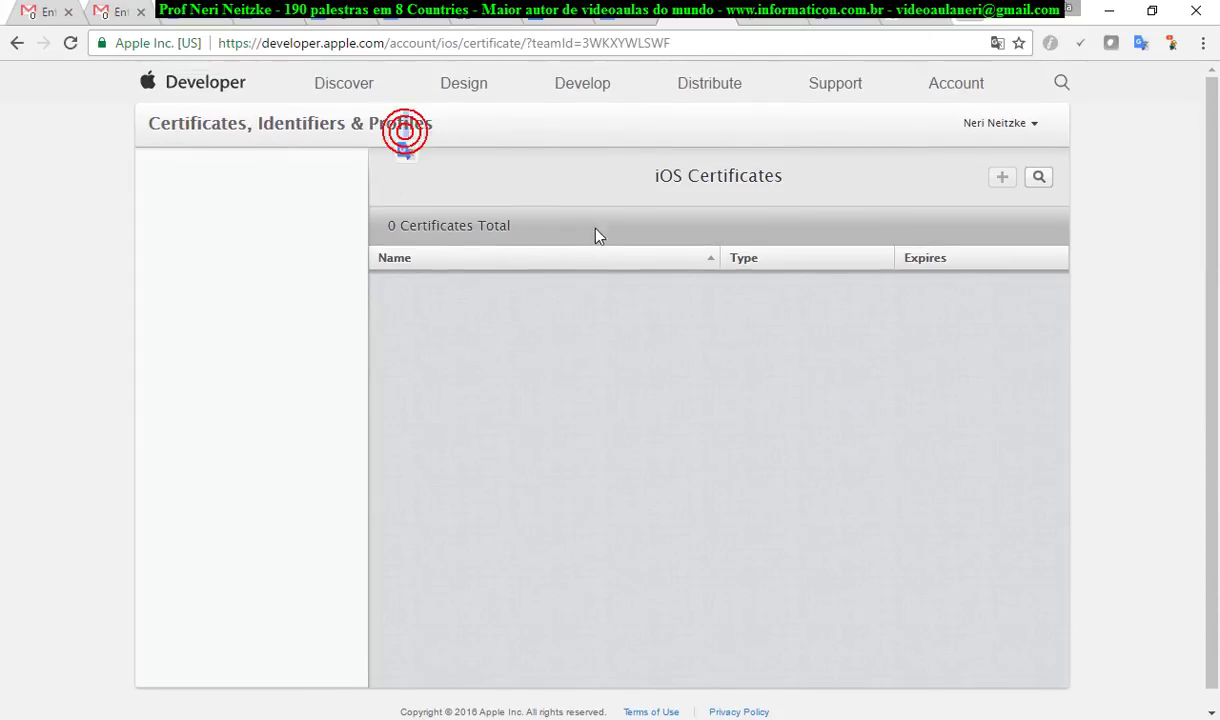
click(566, 258)
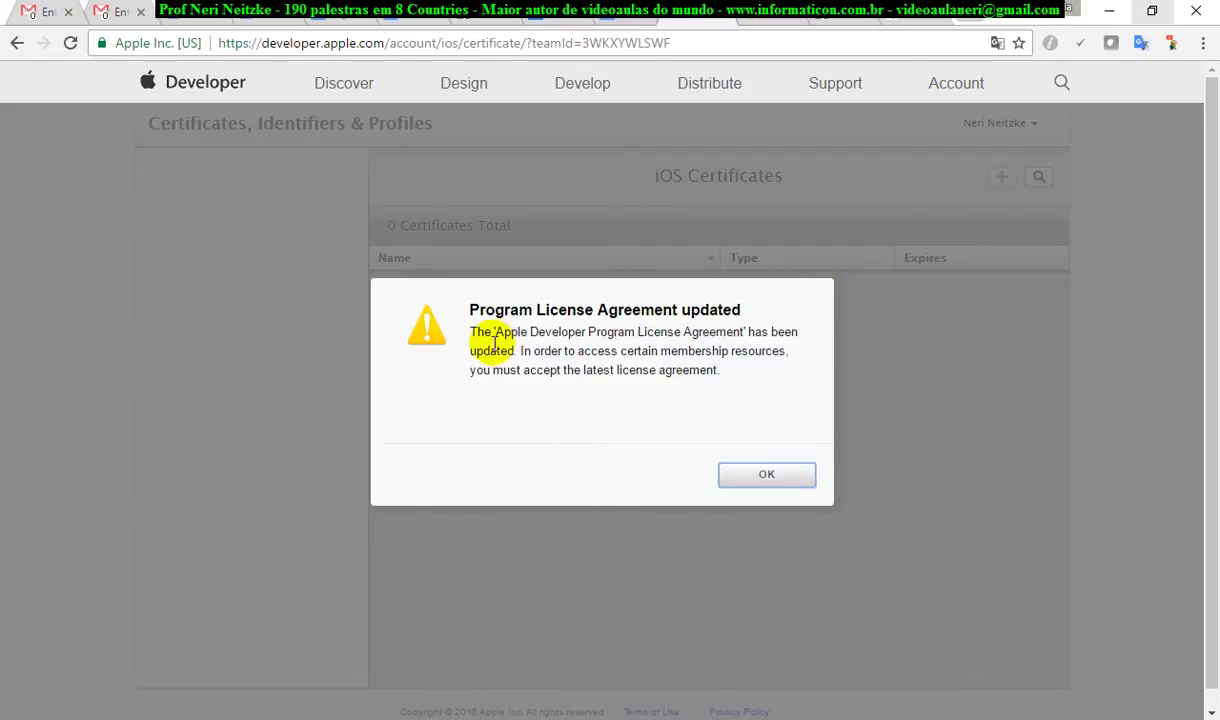
Highlight the key sentences of the license-agreement update notice while reading it
drag(493, 331, 661, 342)
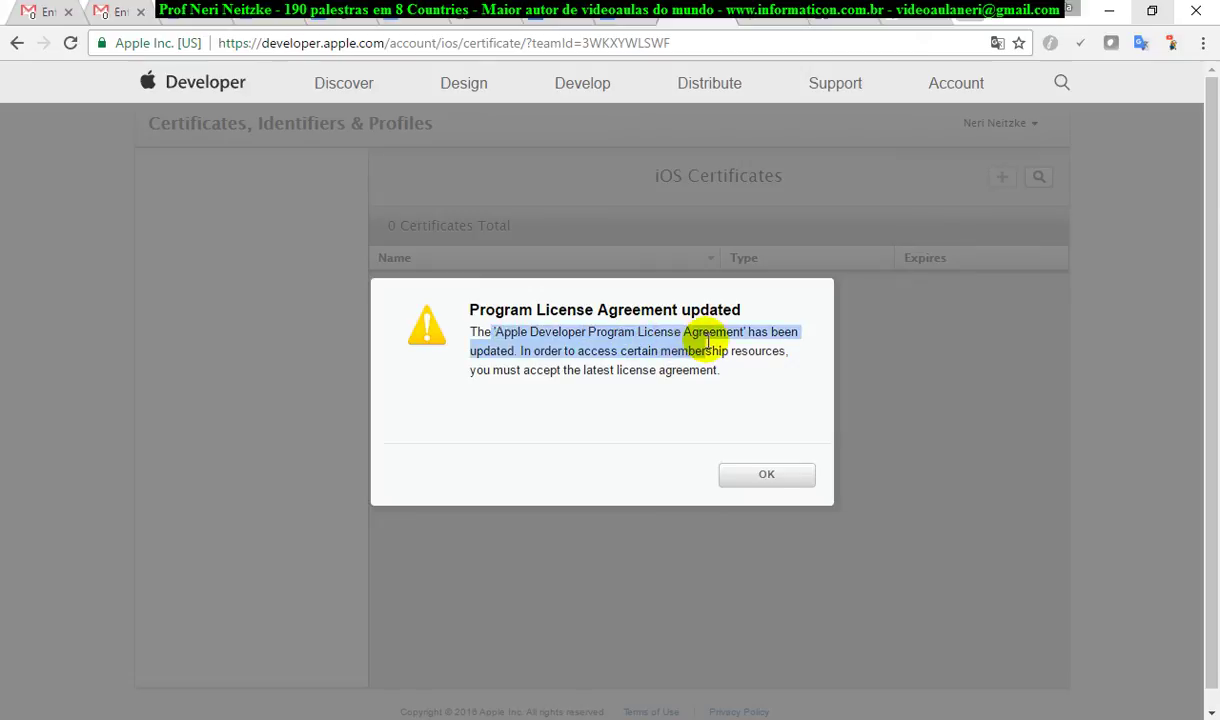
click(578, 368)
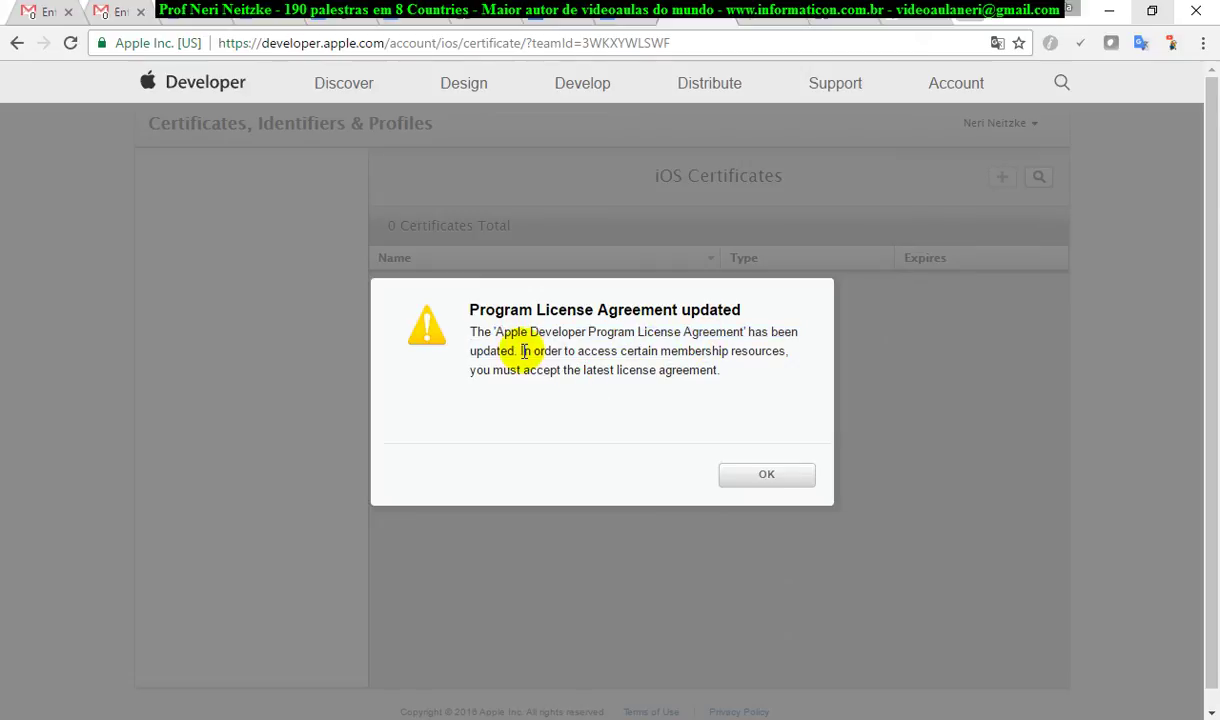
drag(521, 351, 727, 353)
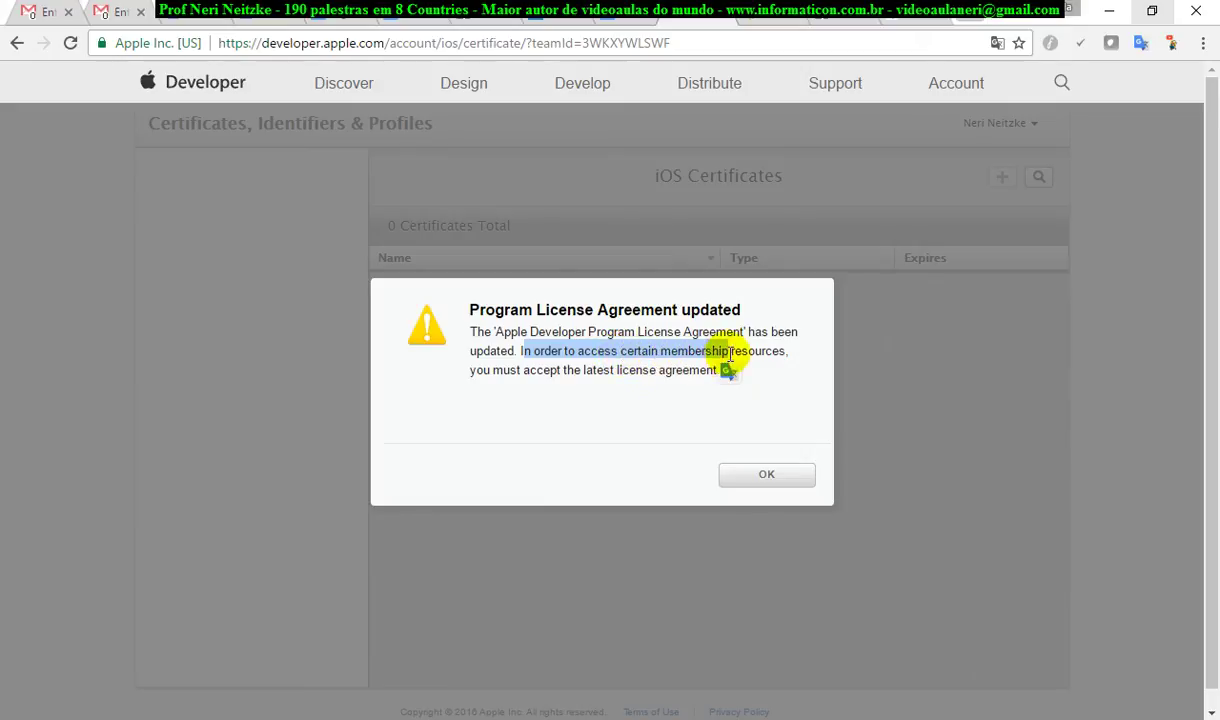
click(539, 374)
drag(545, 370, 681, 368)
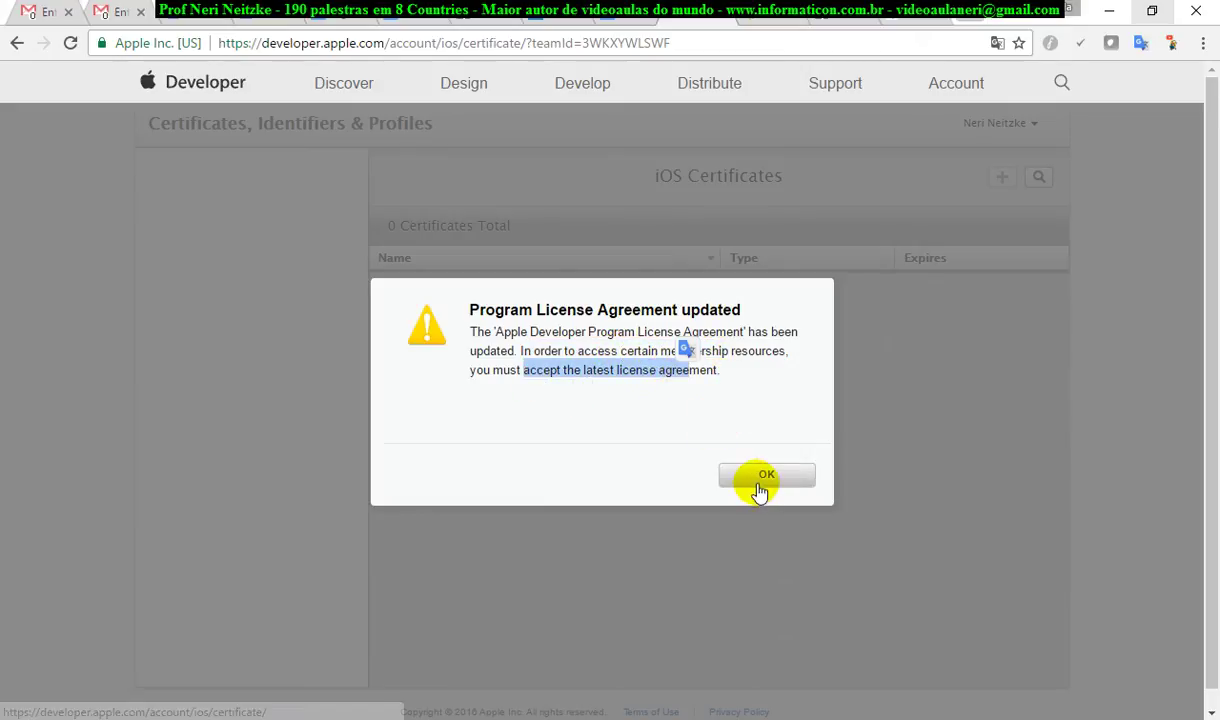
Dismiss the license notice and choose View Account from the account menu
click(760, 480)
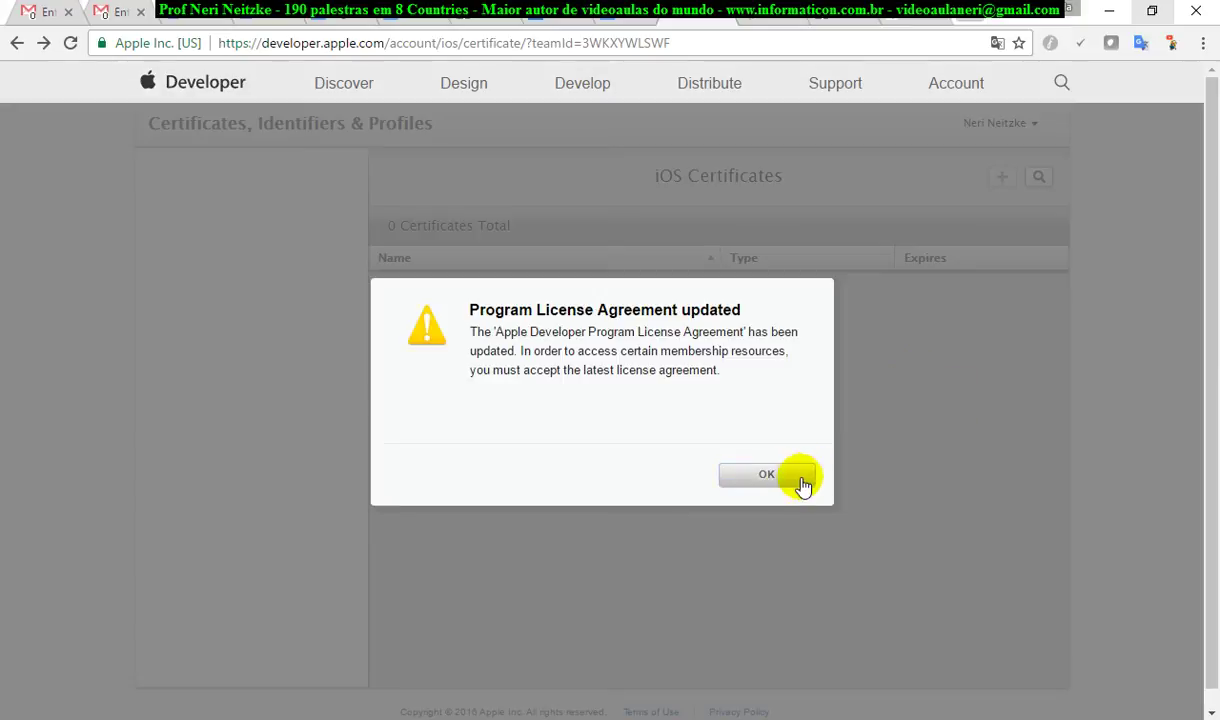
click(788, 478)
click(1033, 126)
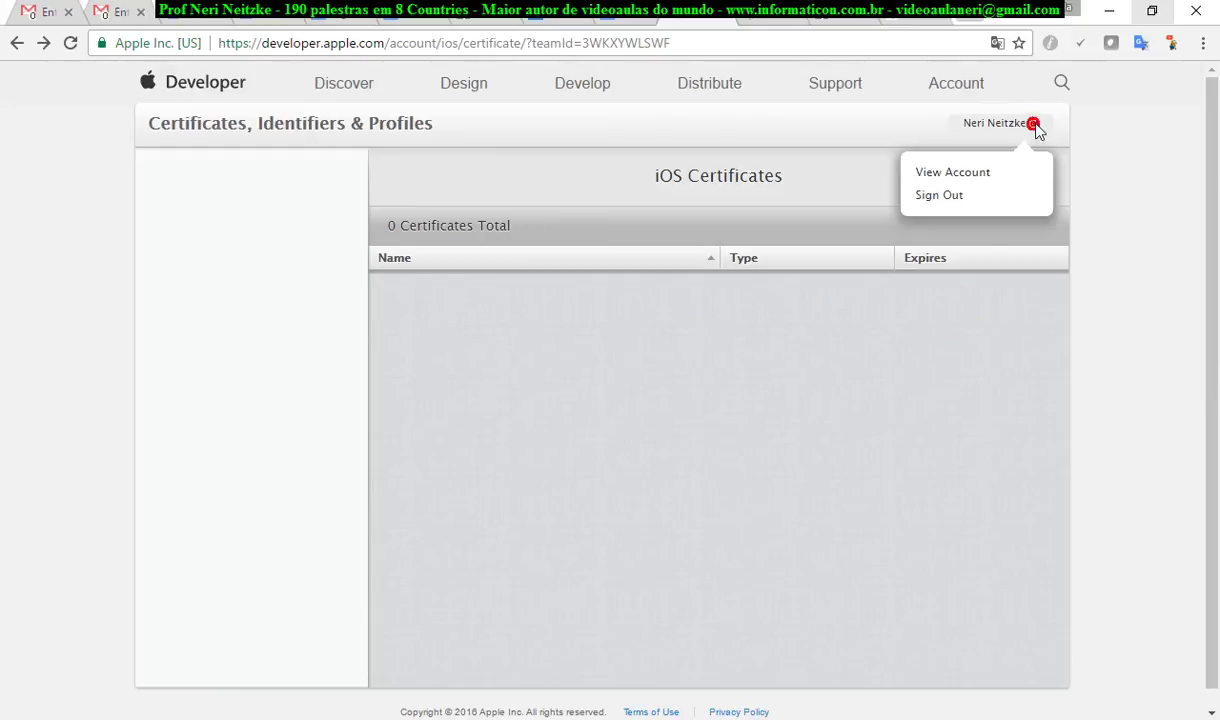
click(965, 174)
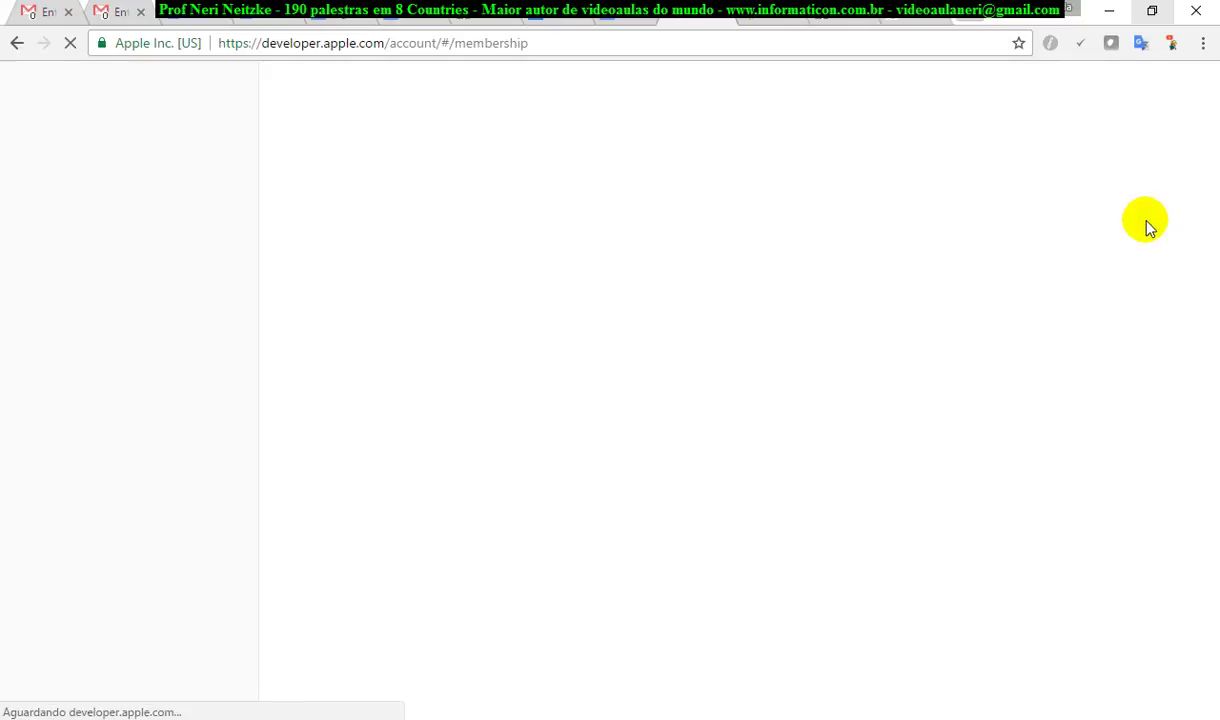